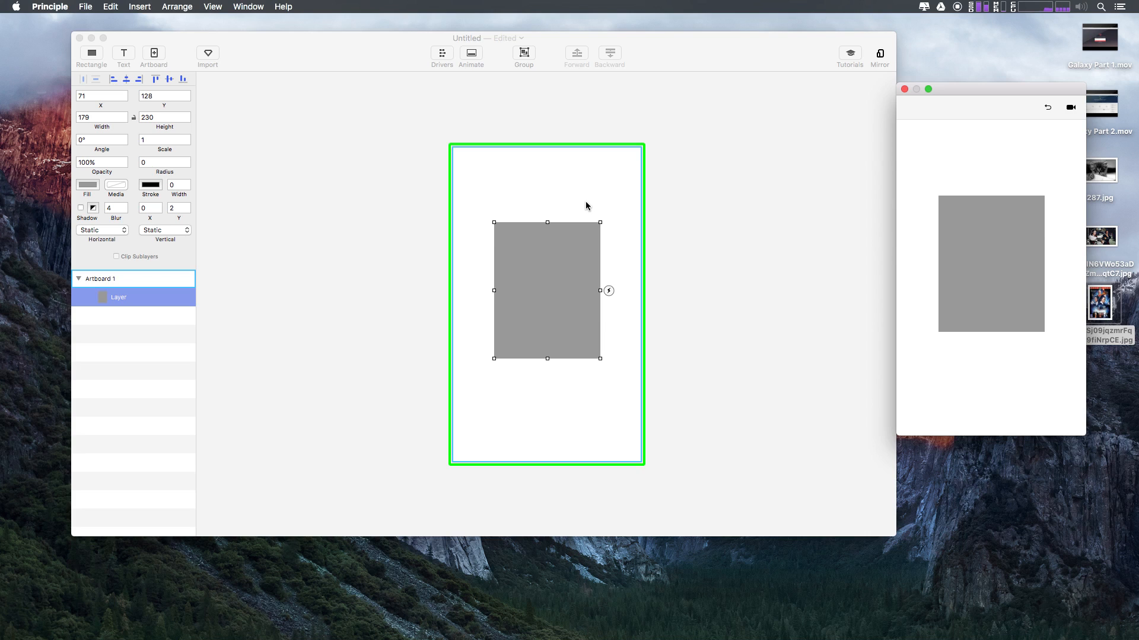
Duplicate Artboard 1 together with its grey rectangle
{"action": "left_click", "coordinate": [496, 149]}
{"action": "left_click", "coordinate": [498, 228]}
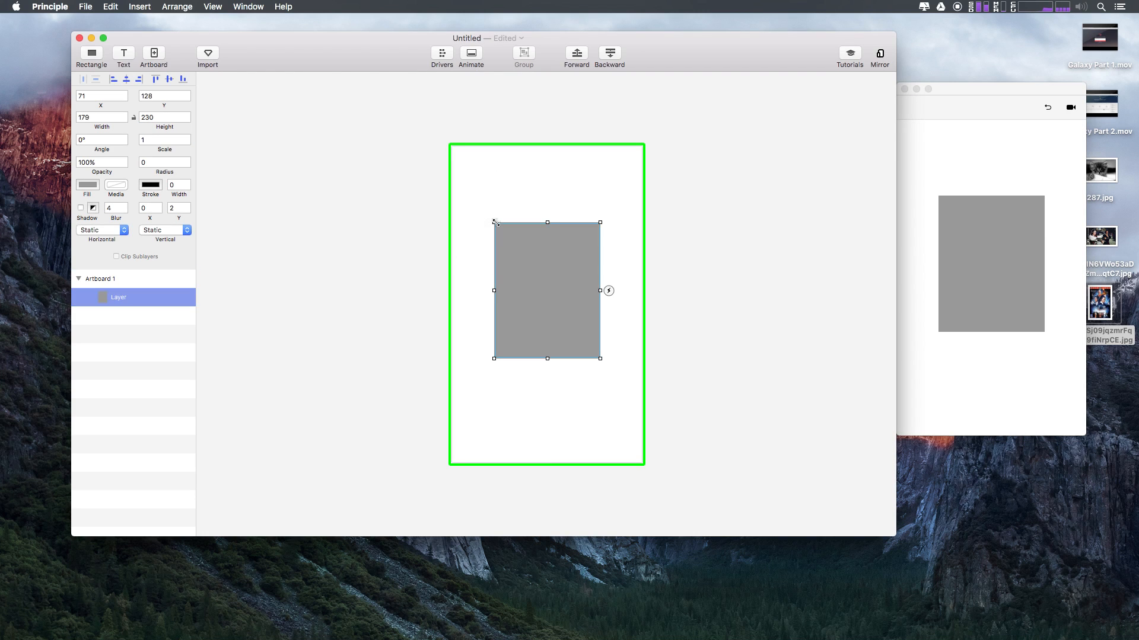
{"action": "left_click", "coordinate": [498, 210]}
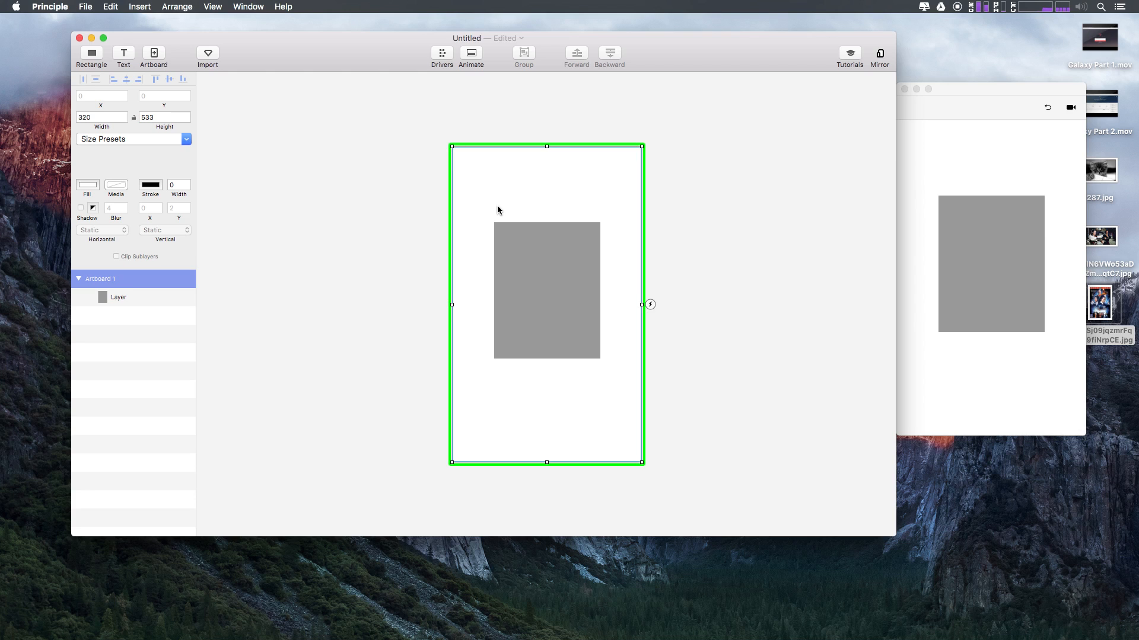
{"action": "key", "text": "super+d"}
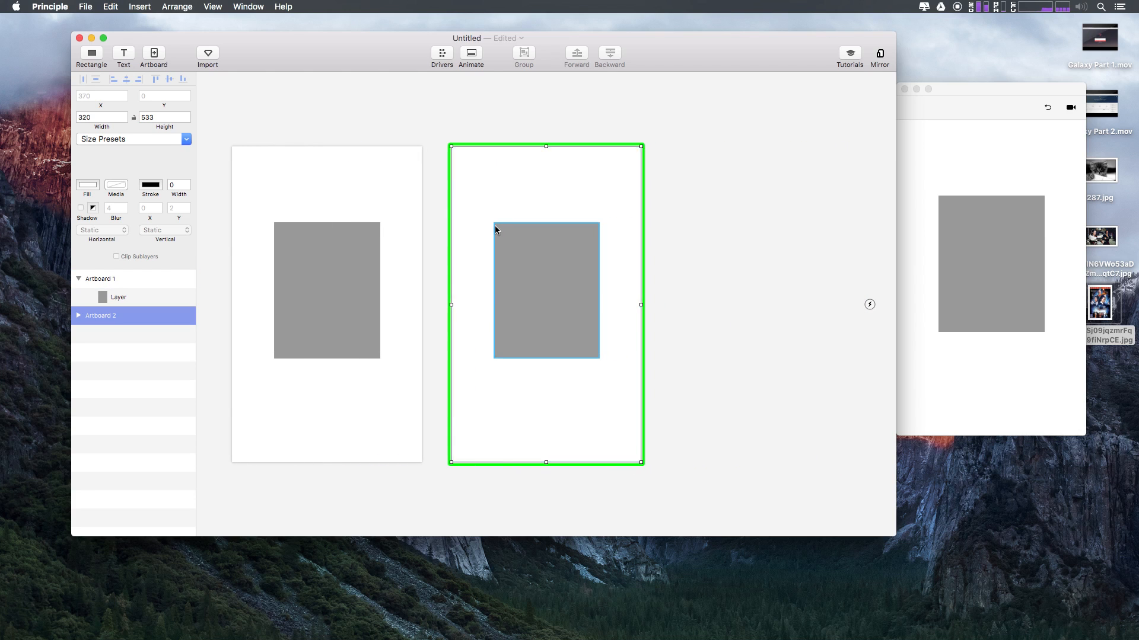
Enlarge the grey layer in Artboard 2 to fill the whole artboard, 320 by 533 at position 0, 0, and reset the preview
{"action": "left_click", "coordinate": [496, 229]}
{"action": "left_click_drag", "start_coordinate": [494, 223], "coordinate": [450, 143]}
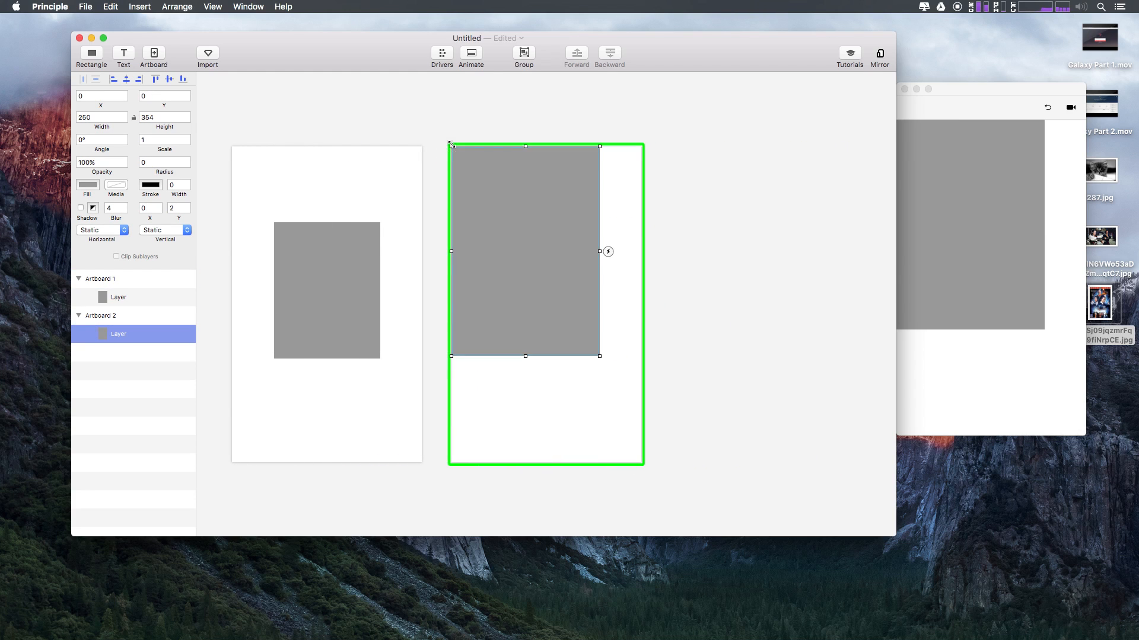
{"action": "left_click_drag", "start_coordinate": [600, 355], "coordinate": [643, 463]}
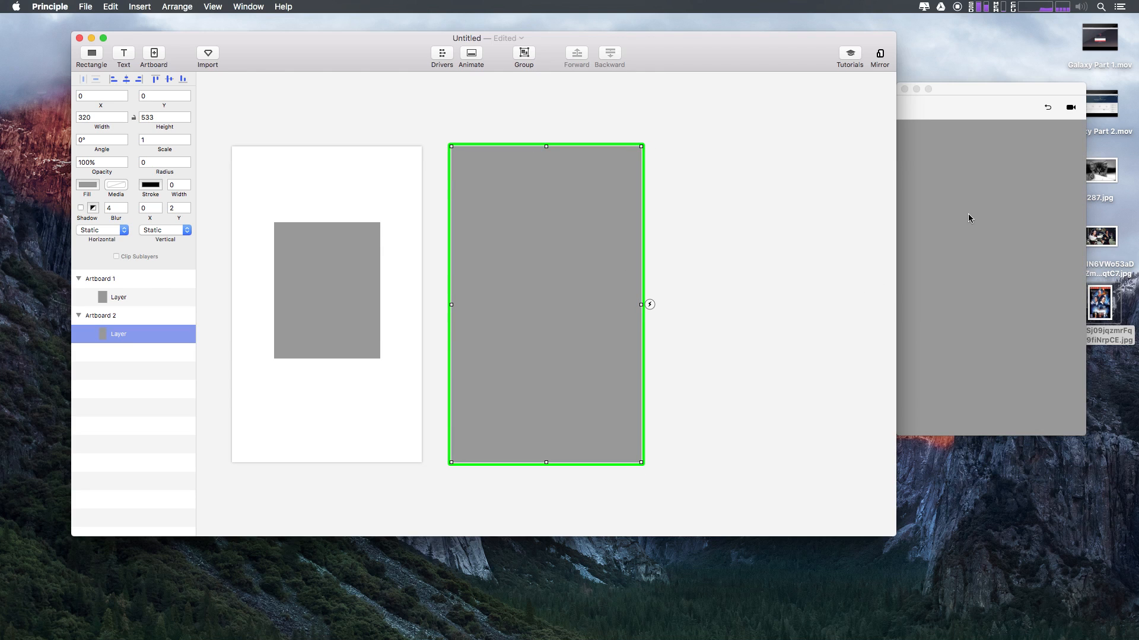
{"action": "left_click", "coordinate": [1048, 108]}
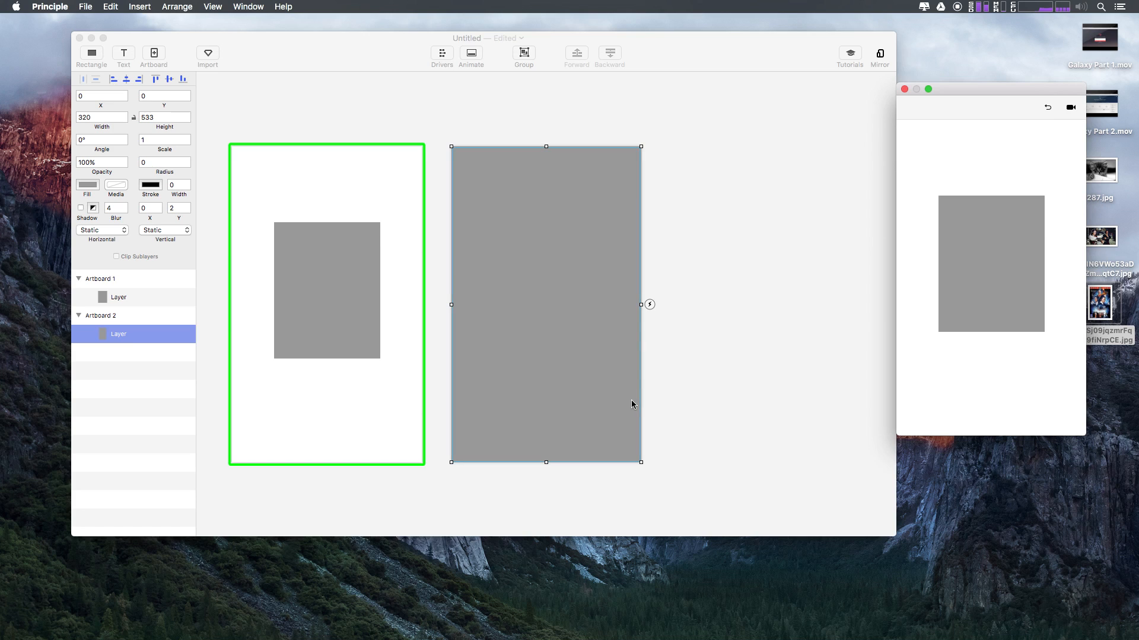
Add an Auto transition from the grey layer in Artboard 1 to Artboard 2
{"action": "left_click", "coordinate": [320, 417]}
{"action": "left_click", "coordinate": [332, 309]}
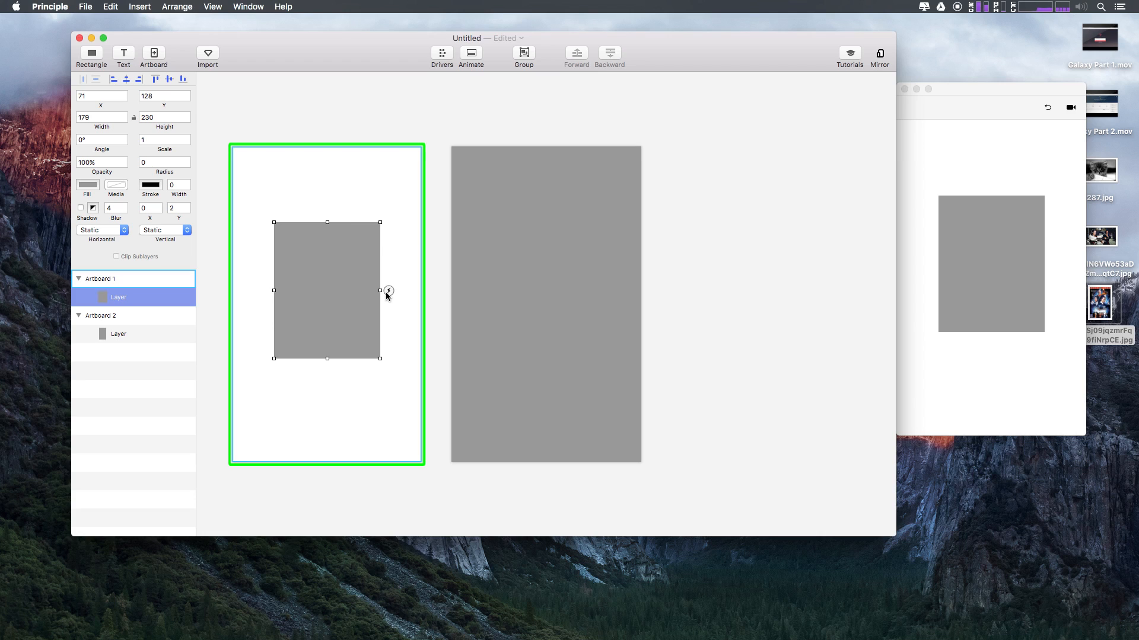
{"action": "left_click", "coordinate": [373, 184]}
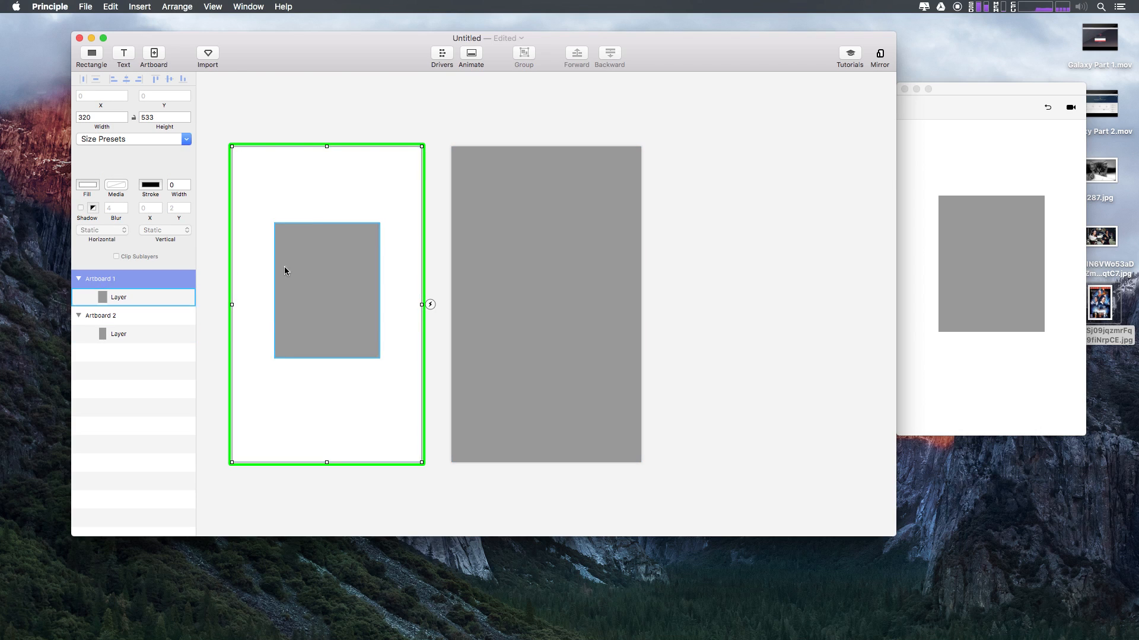
{"action": "left_click", "coordinate": [302, 319]}
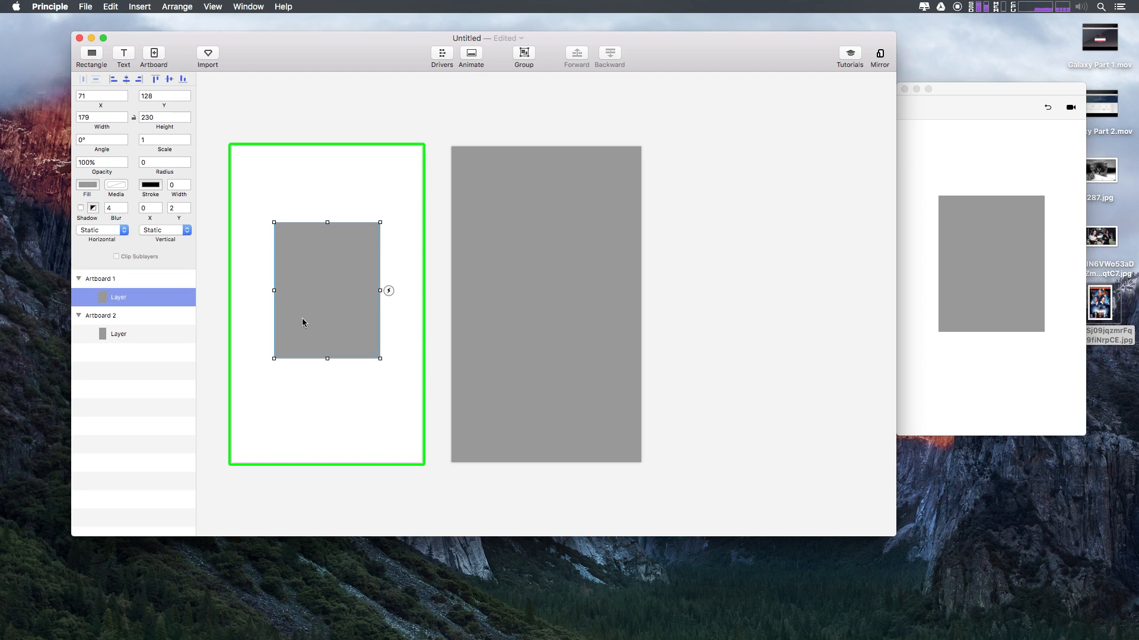
{"action": "left_click", "coordinate": [389, 291]}
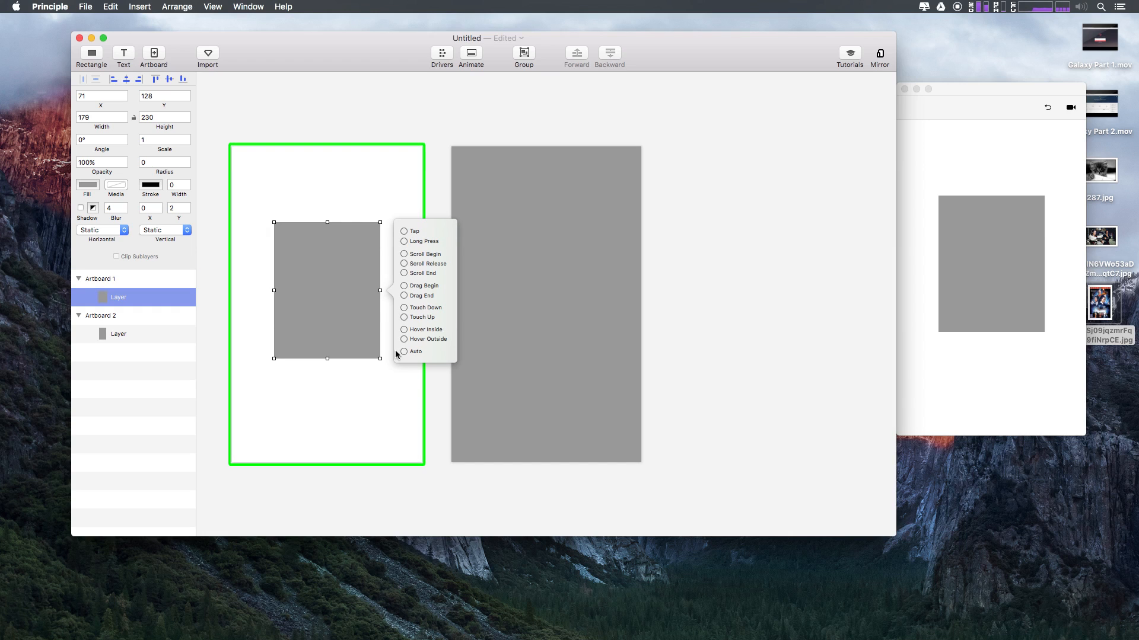
{"action": "left_click_drag", "start_coordinate": [404, 354], "coordinate": [545, 330]}
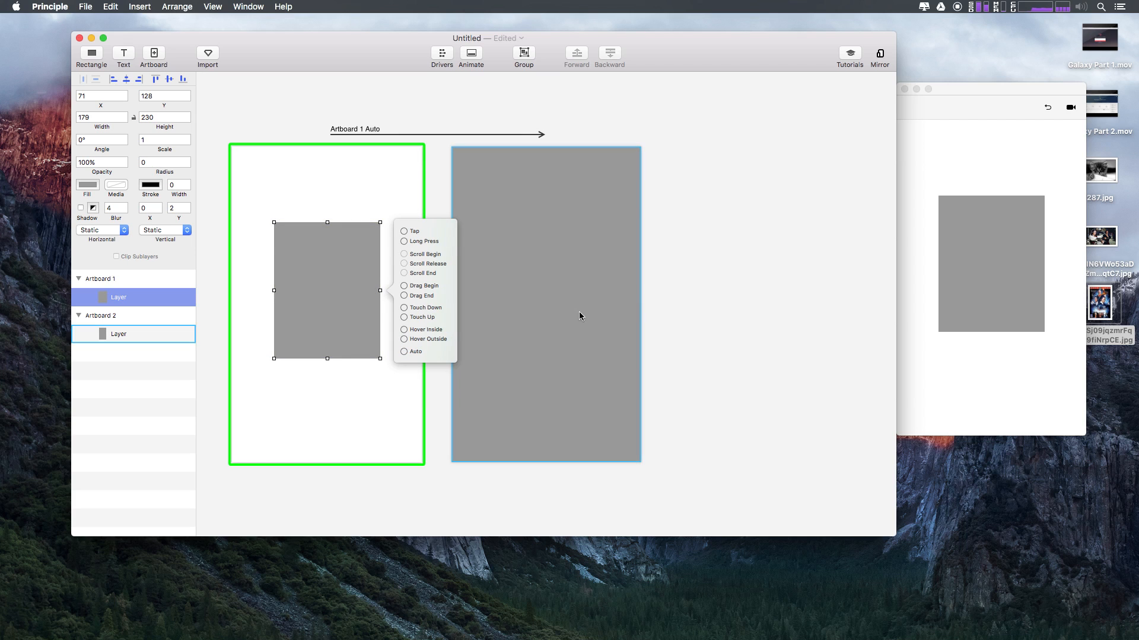
Replay the Auto transition in the preview window
{"action": "left_click", "coordinate": [994, 93]}
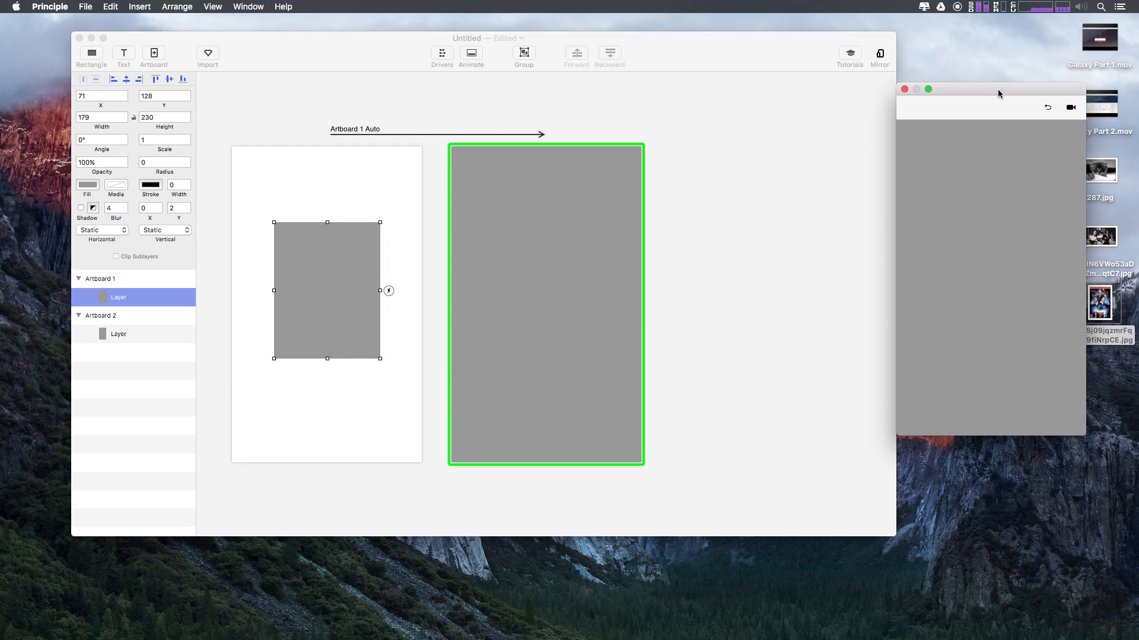
{"action": "left_click", "coordinate": [1048, 108]}
{"action": "left_click", "coordinate": [1048, 107]}
Replace the Auto transition with a Long Press transition from Artboard 1's grey layer to Artboard 2
{"action": "left_click", "coordinate": [205, 86]}
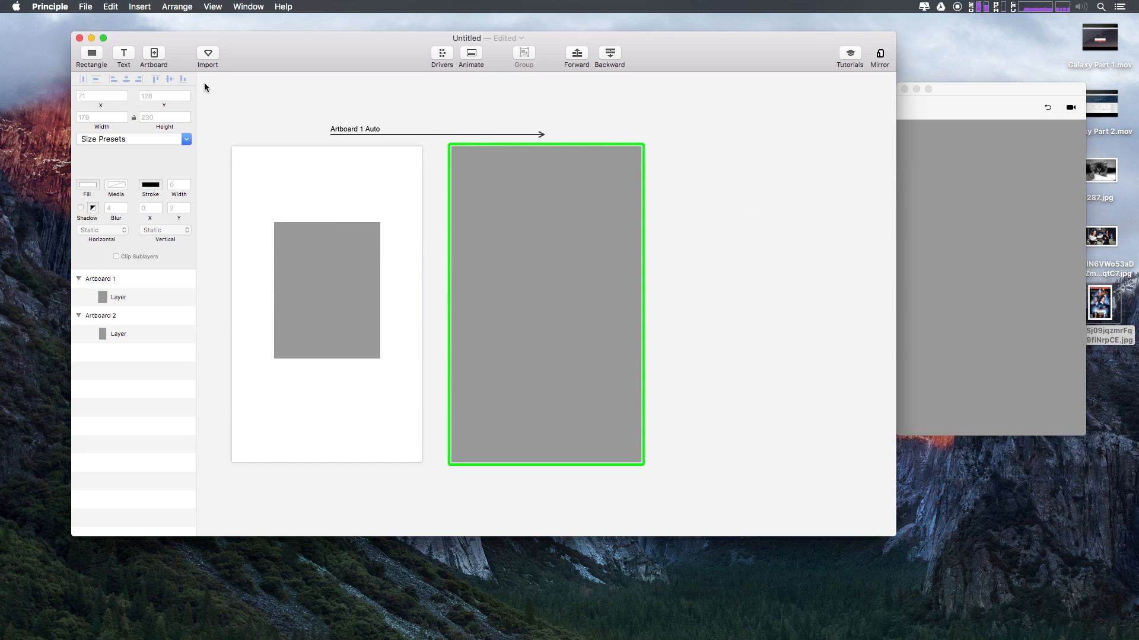
{"action": "left_click", "coordinate": [345, 132]}
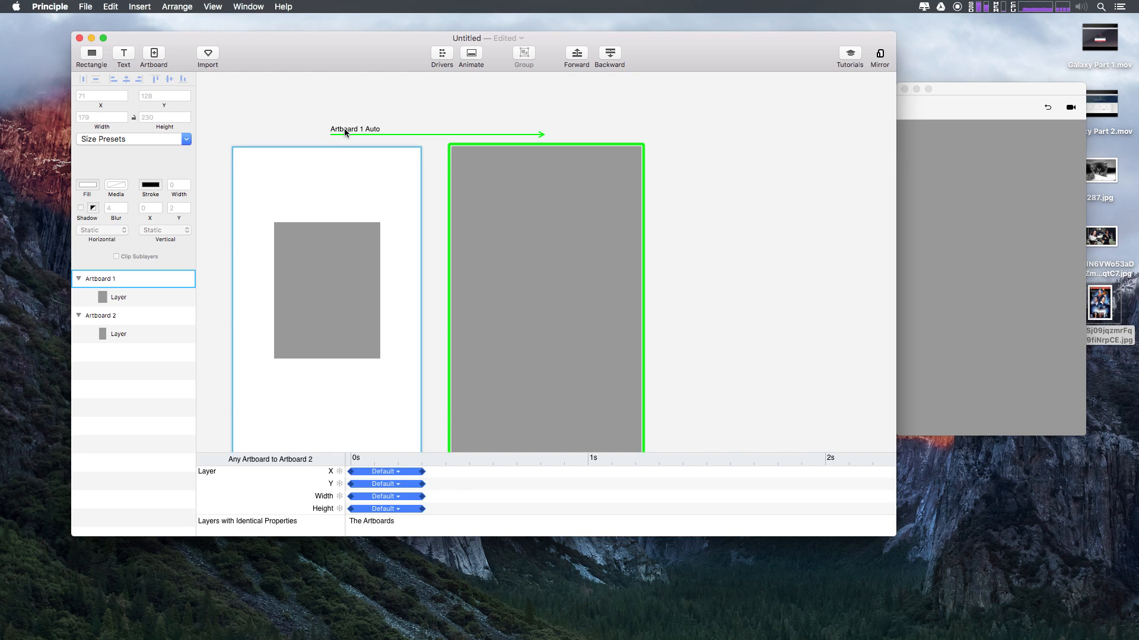
{"action": "key", "text": "Delete"}
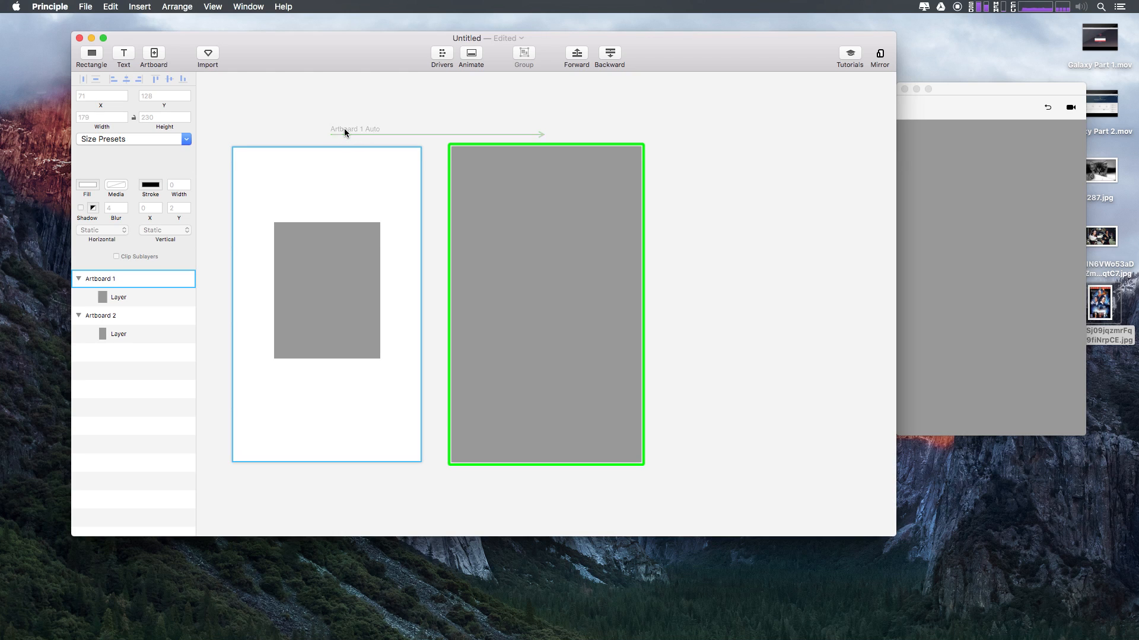
{"action": "left_click", "coordinate": [309, 330]}
{"action": "left_click_drag", "start_coordinate": [387, 292], "coordinate": [420, 288]}
{"action": "left_click", "coordinate": [390, 295]}
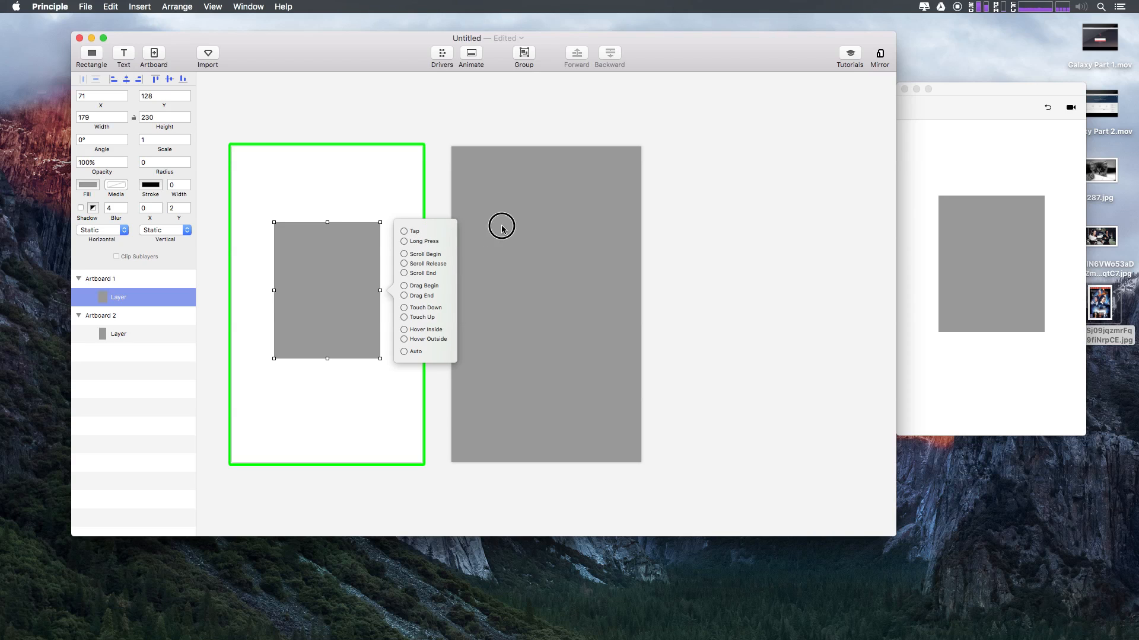
{"action": "left_click_drag", "start_coordinate": [404, 242], "coordinate": [578, 226]}
Test the Long Press transition in the preview with short and long presses on the grey layer, restarting the preview in between
{"action": "left_click", "coordinate": [951, 150]}
{"action": "left_click", "coordinate": [976, 217]}
{"action": "left_click", "coordinate": [977, 217]}
{"action": "left_click", "coordinate": [977, 217]}
{"action": "left_click", "coordinate": [977, 217]}
{"action": "left_click", "coordinate": [979, 244]}
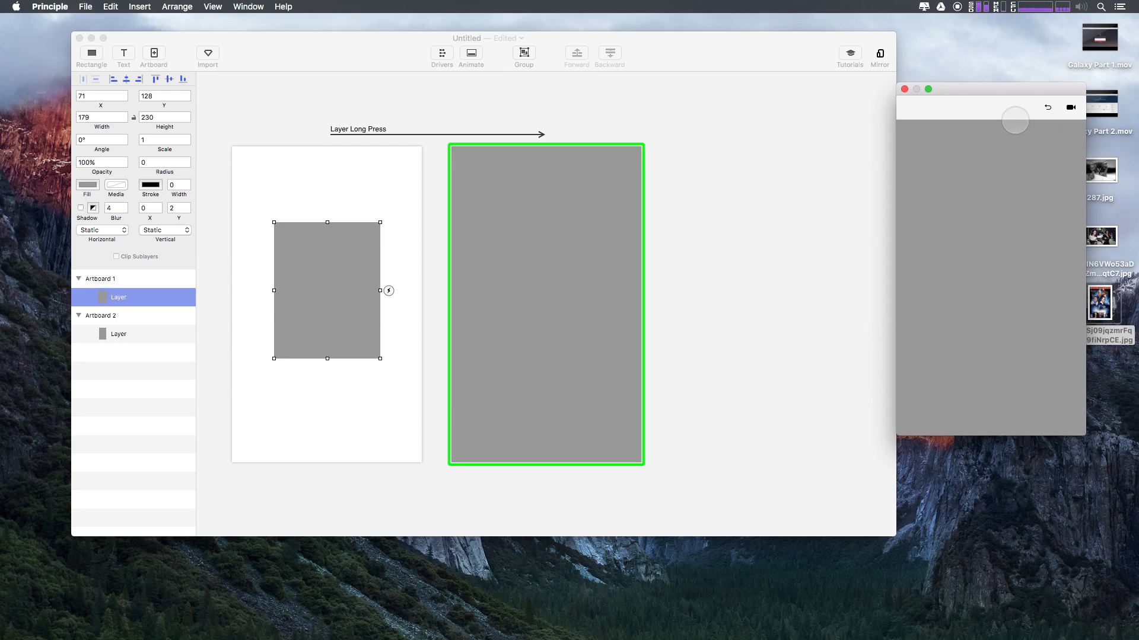
{"action": "left_click", "coordinate": [1047, 107]}
{"action": "left_click_drag", "start_coordinate": [1001, 237], "coordinate": [1001, 237]}
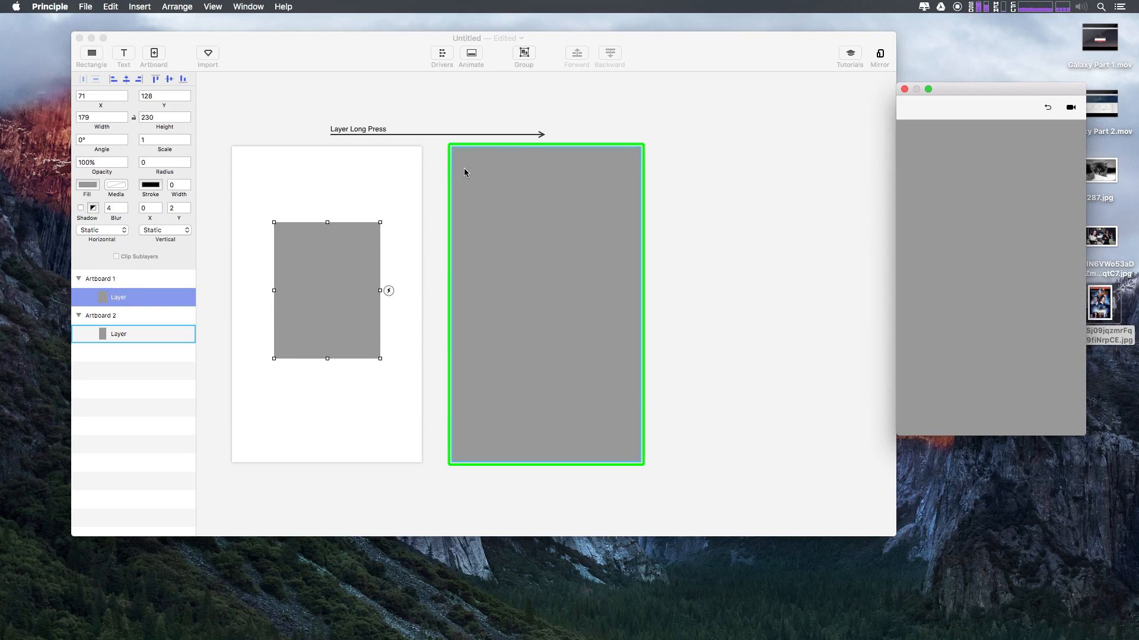
Replace the Long Press transition with a Scroll Begin transition from Artboard 1's grey layer to Artboard 2
{"action": "left_click", "coordinate": [351, 131]}
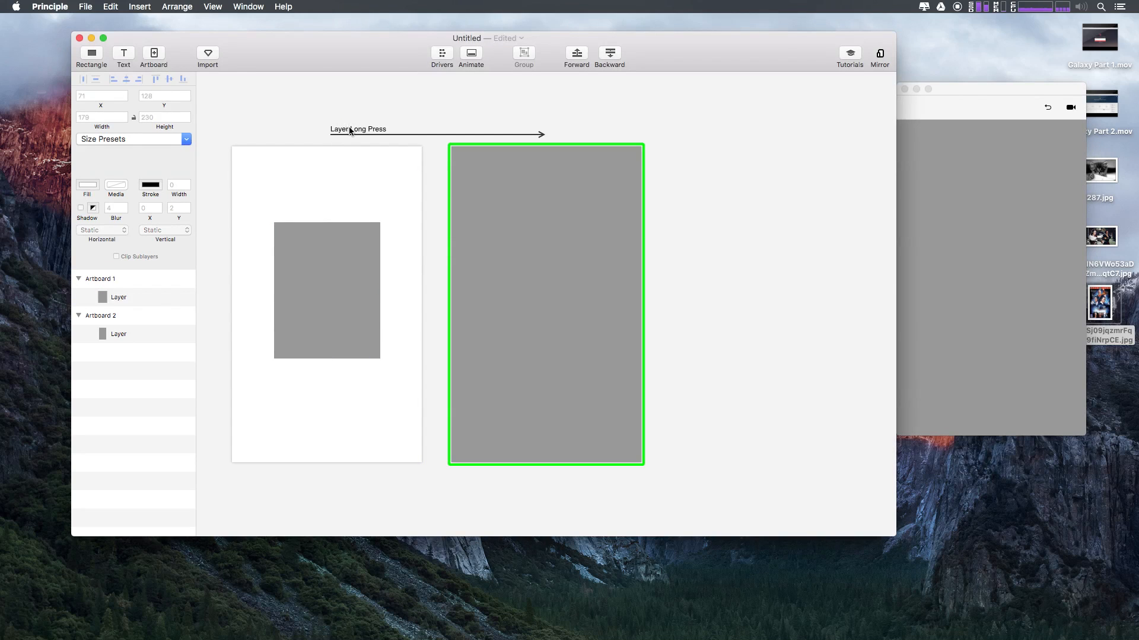
{"action": "key", "text": "BackSpace"}
{"action": "left_click", "coordinate": [370, 283]}
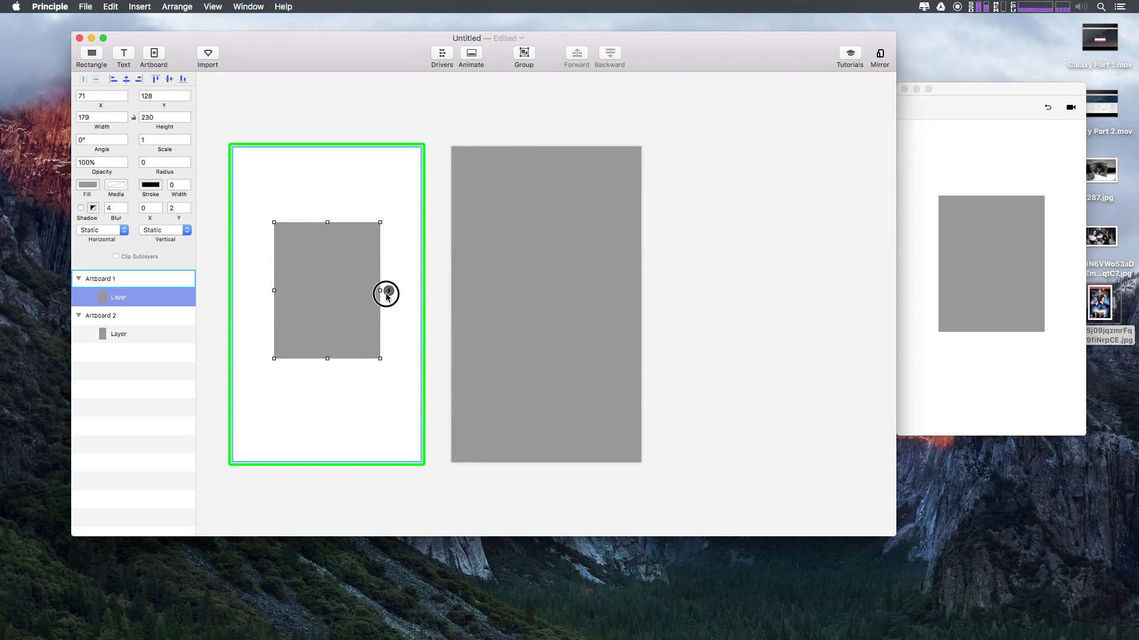
{"action": "left_click", "coordinate": [388, 293]}
{"action": "left_click_drag", "start_coordinate": [405, 256], "coordinate": [557, 241]}
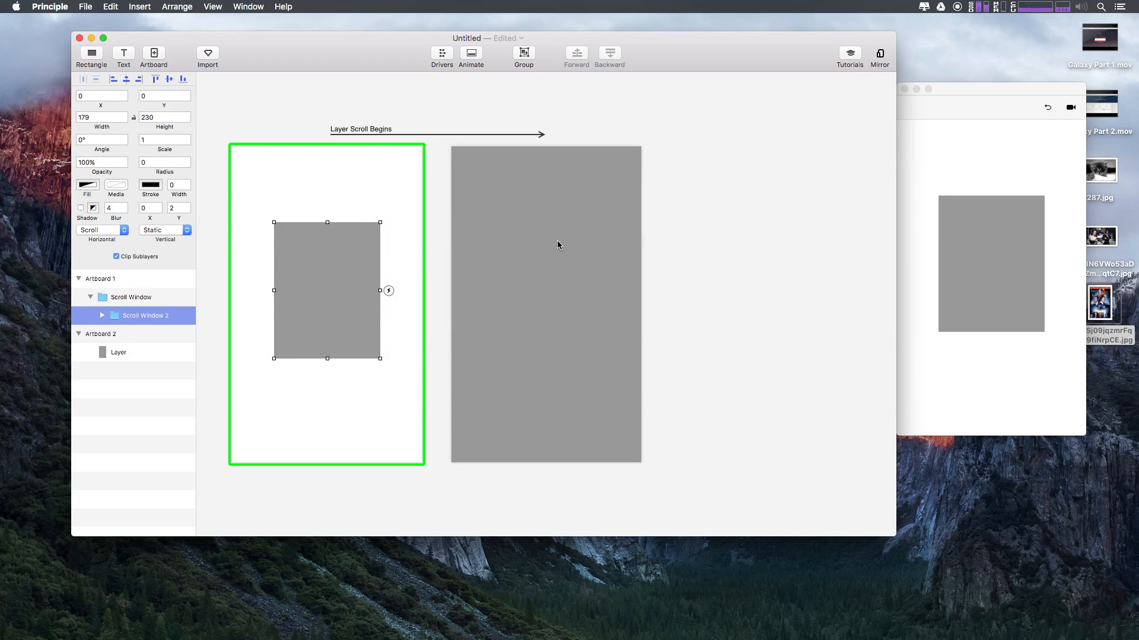
Test the Scroll Begin transition in the preview by scrolling the grey layer vertically and horizontally
{"action": "left_click", "coordinate": [961, 86]}
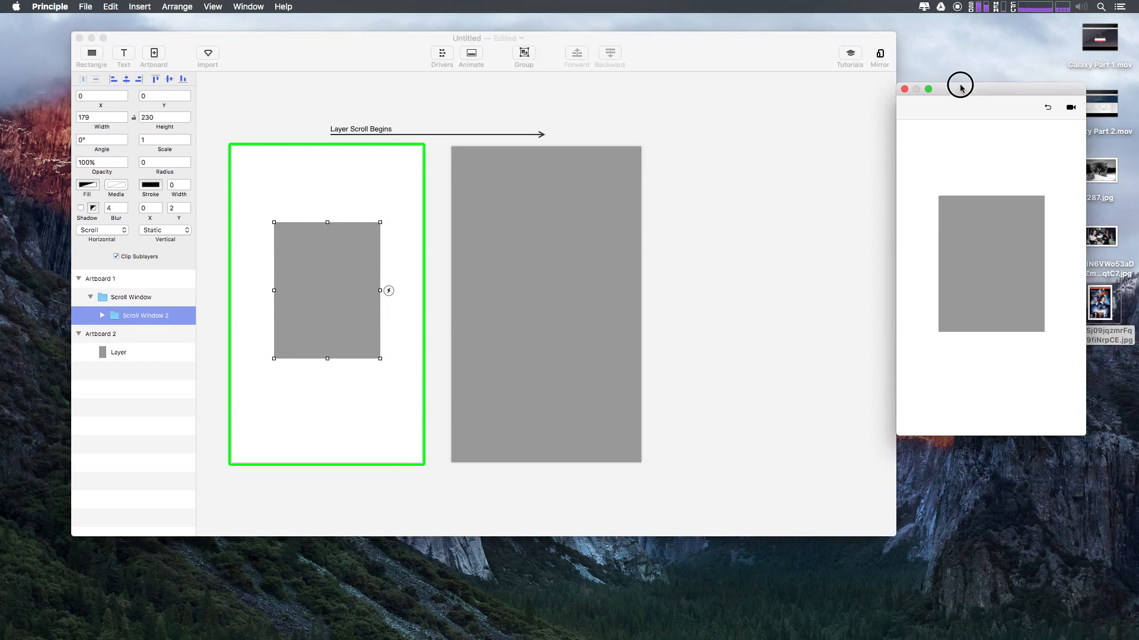
{"action": "left_click_drag", "start_coordinate": [1008, 325], "coordinate": [996, 160]}
{"action": "left_click_drag", "start_coordinate": [994, 305], "coordinate": [961, 33]}
{"action": "left_click_drag", "start_coordinate": [992, 227], "coordinate": [992, 479]}
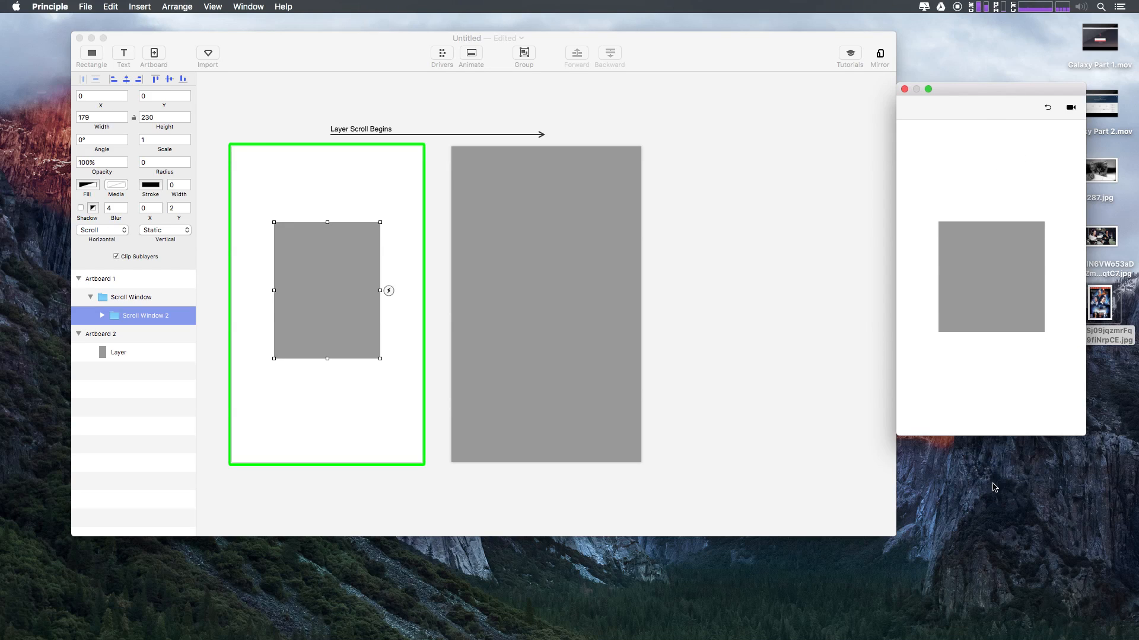
{"action": "left_click_drag", "start_coordinate": [987, 290], "coordinate": [983, 58]}
{"action": "left_click_drag", "start_coordinate": [980, 350], "coordinate": [973, 418]}
{"action": "left_click_drag", "start_coordinate": [973, 259], "coordinate": [981, 404]}
{"action": "left_click_drag", "start_coordinate": [990, 208], "coordinate": [991, 399]}
{"action": "left_click_drag", "start_coordinate": [992, 269], "coordinate": [993, 117]}
{"action": "left_click_drag", "start_coordinate": [985, 215], "coordinate": [968, 392]}
{"action": "left_click_drag", "start_coordinate": [971, 267], "coordinate": [973, 141]}
{"action": "left_click_drag", "start_coordinate": [978, 243], "coordinate": [941, 386]}
{"action": "left_click_drag", "start_coordinate": [956, 308], "coordinate": [1115, 307]}
{"action": "left_click_drag", "start_coordinate": [1040, 271], "coordinate": [877, 279]}
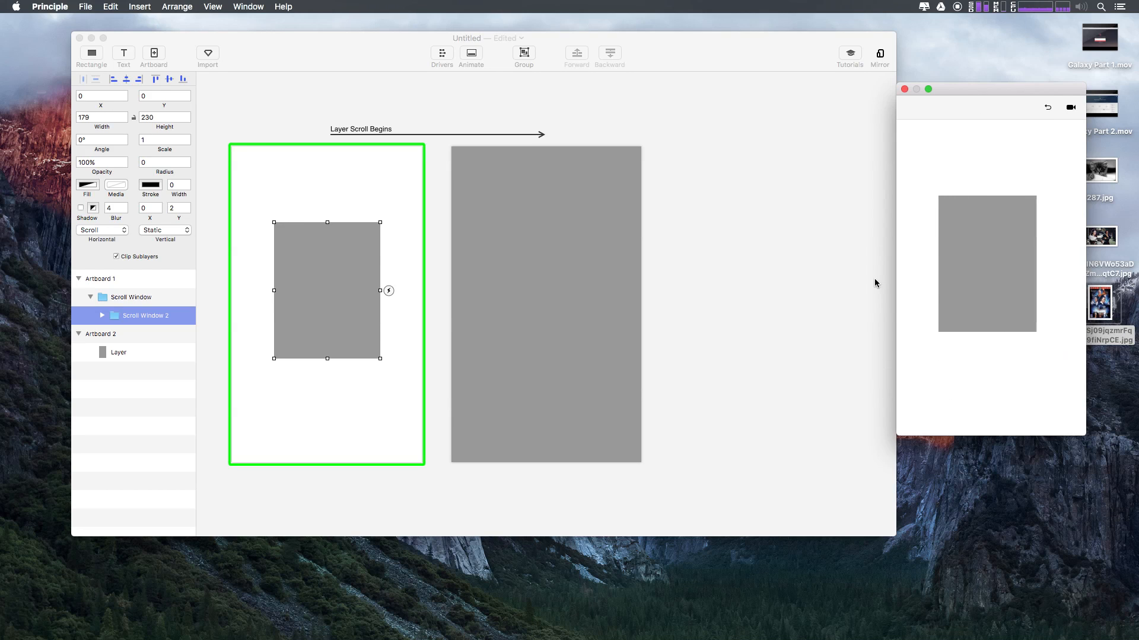
Check the linked layers, select Scroll Window 2 in Artboard 1, and test vertical scrolling in the preview again
{"action": "left_click", "coordinate": [351, 133]}
{"action": "left_click", "coordinate": [351, 133]}
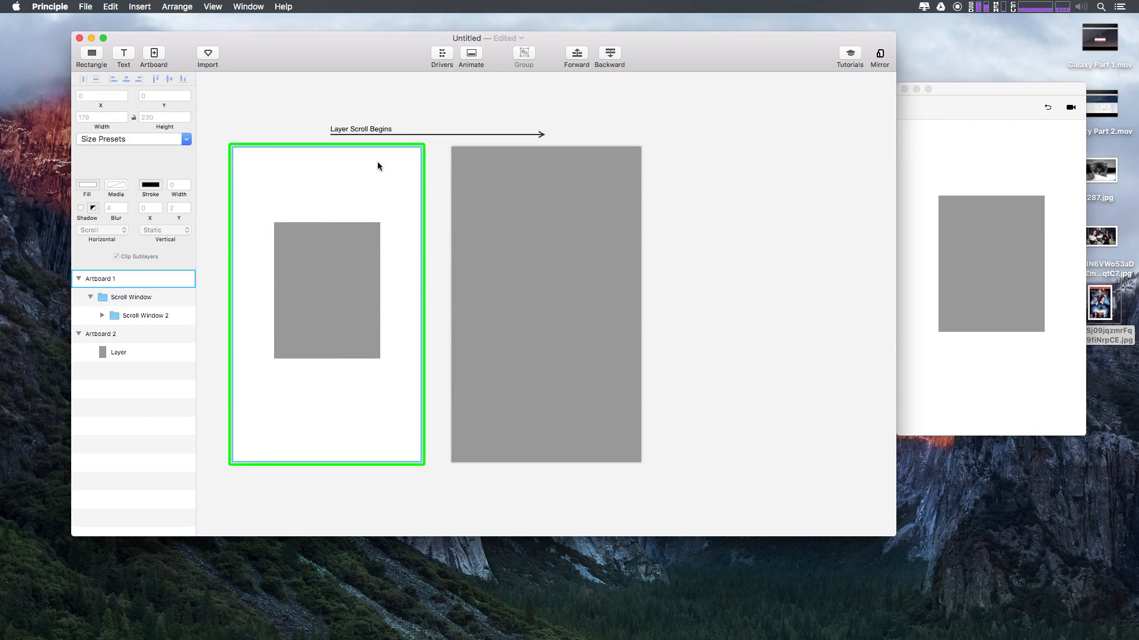
{"action": "left_click", "coordinate": [356, 283]}
{"action": "left_click", "coordinate": [631, 308]}
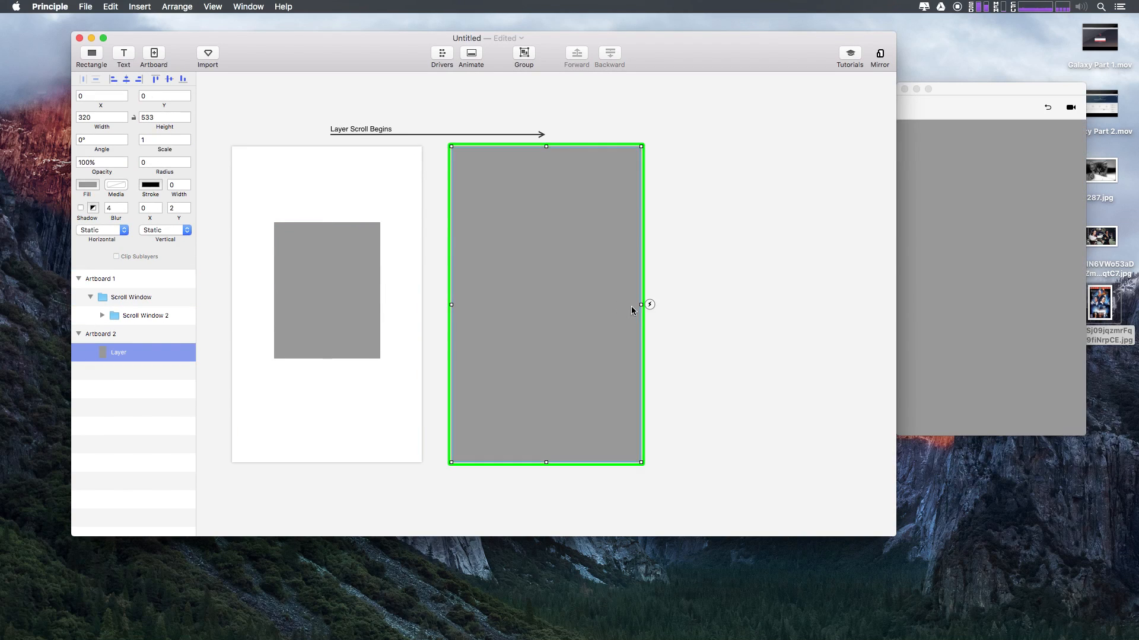
{"action": "left_click", "coordinate": [139, 317]}
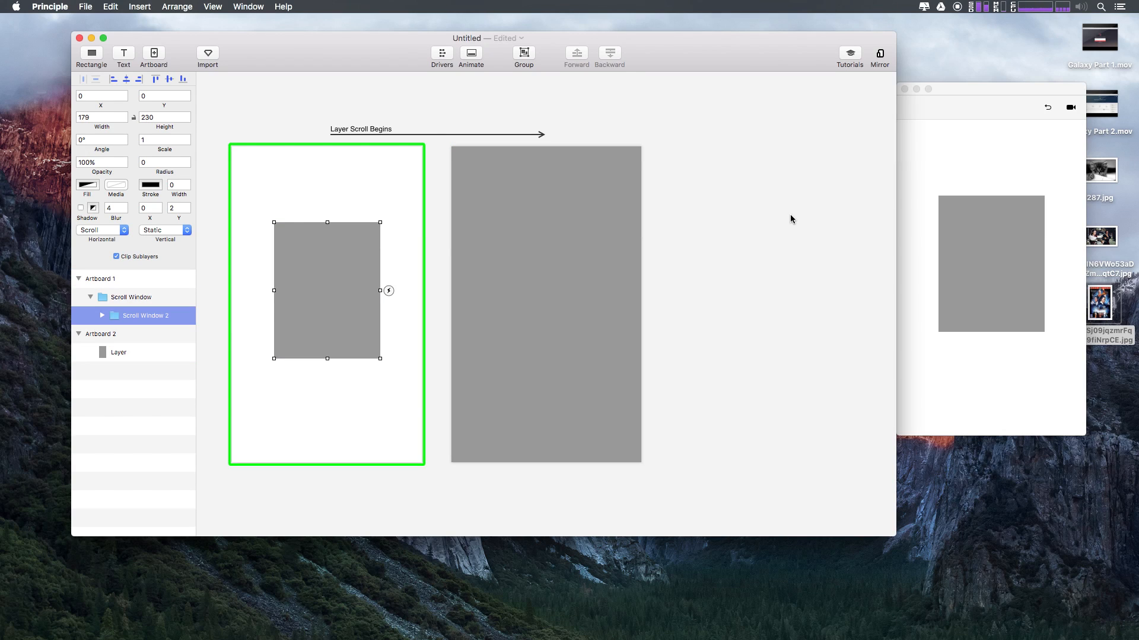
{"action": "left_click", "coordinate": [966, 294]}
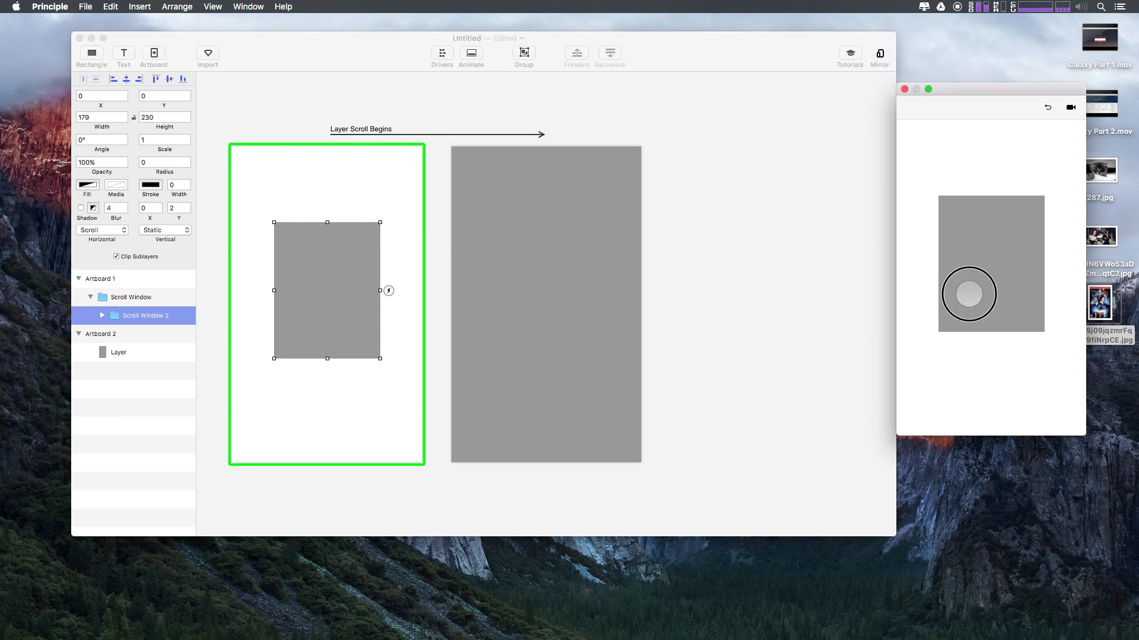
{"action": "left_click_drag", "start_coordinate": [971, 200], "coordinate": [973, 393]}
{"action": "left_click_drag", "start_coordinate": [956, 275], "coordinate": [942, 109]}
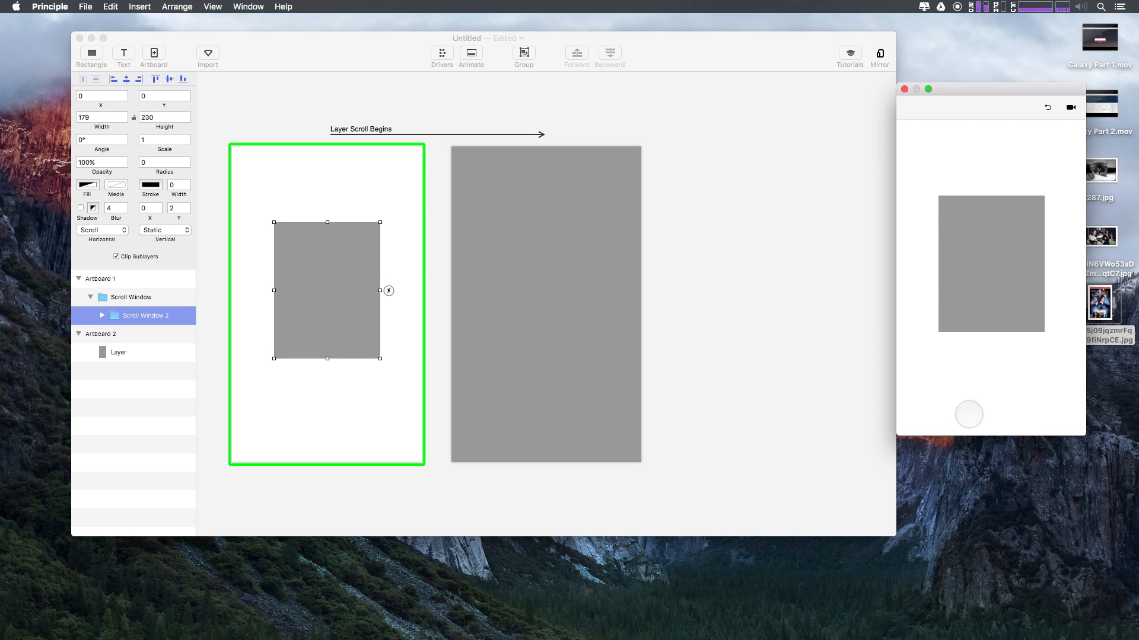
Replace the Scroll Begin transition with a Scroll Release transition from Artboard 1's outer Scroll Window to Artboard 2
{"action": "left_click", "coordinate": [390, 129]}
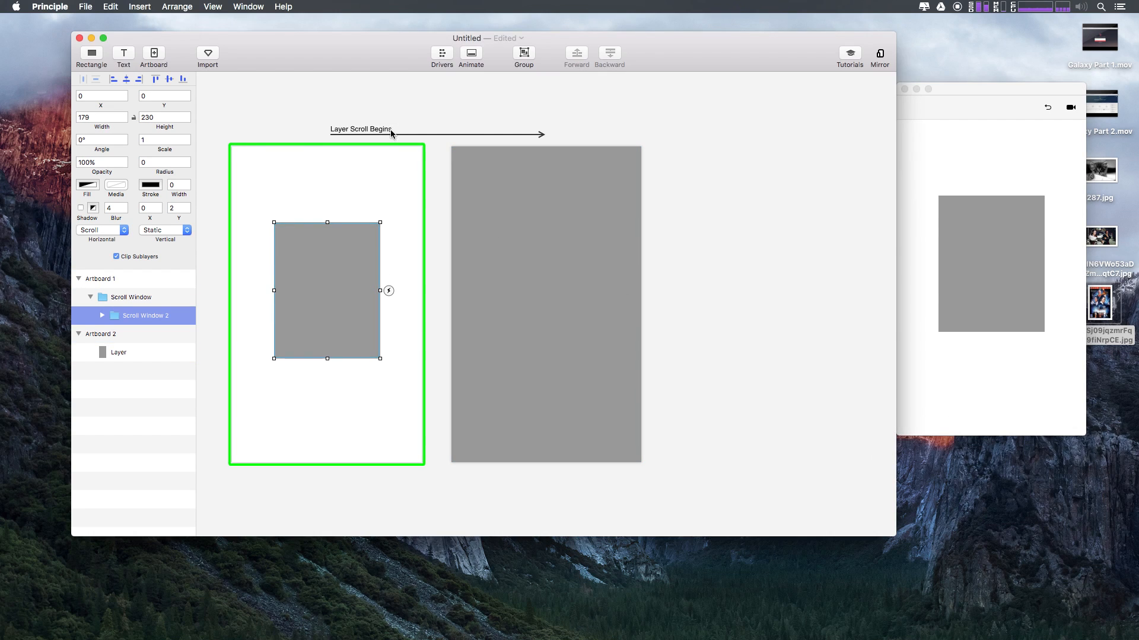
{"action": "left_click", "coordinate": [514, 175]}
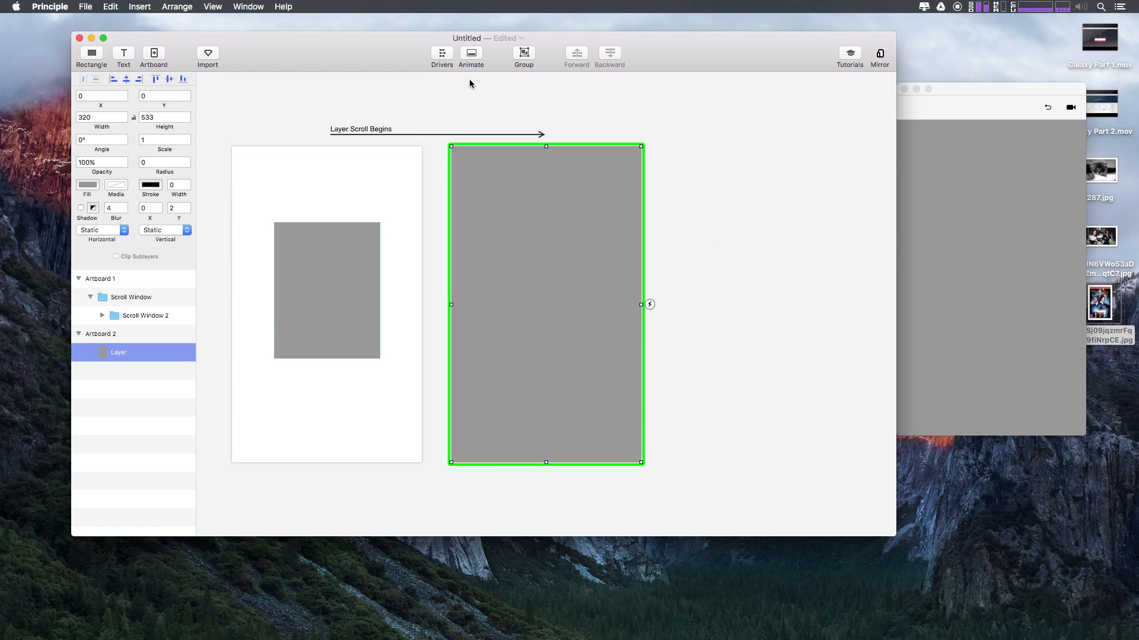
{"action": "left_click", "coordinate": [313, 264]}
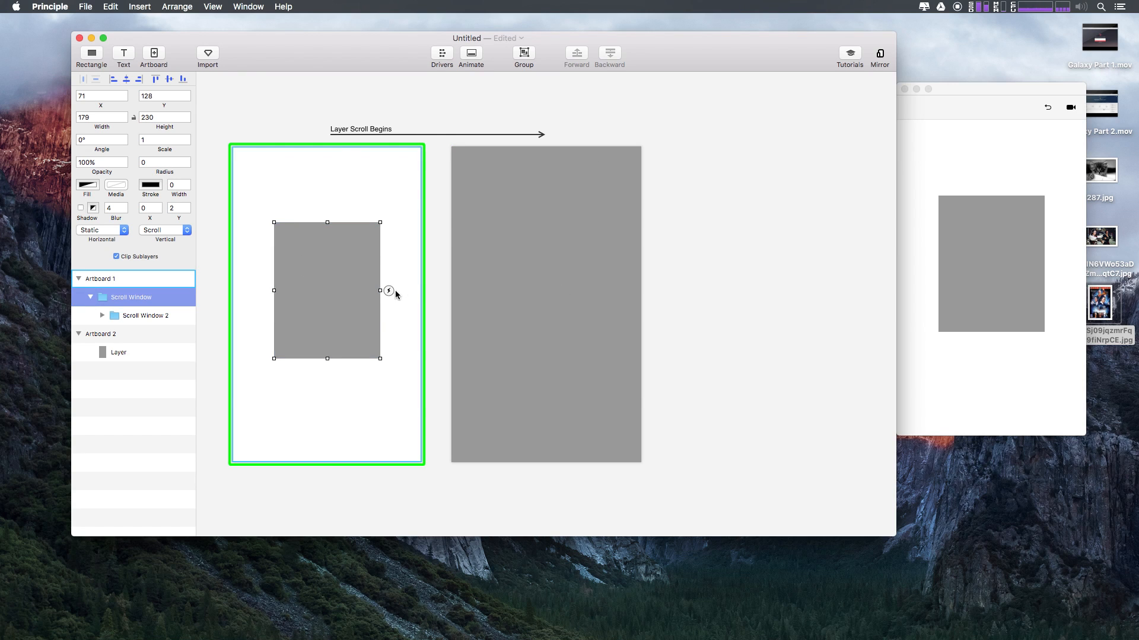
{"action": "left_click", "coordinate": [336, 135]}
{"action": "key", "text": "Delete"}
{"action": "left_click", "coordinate": [379, 290]}
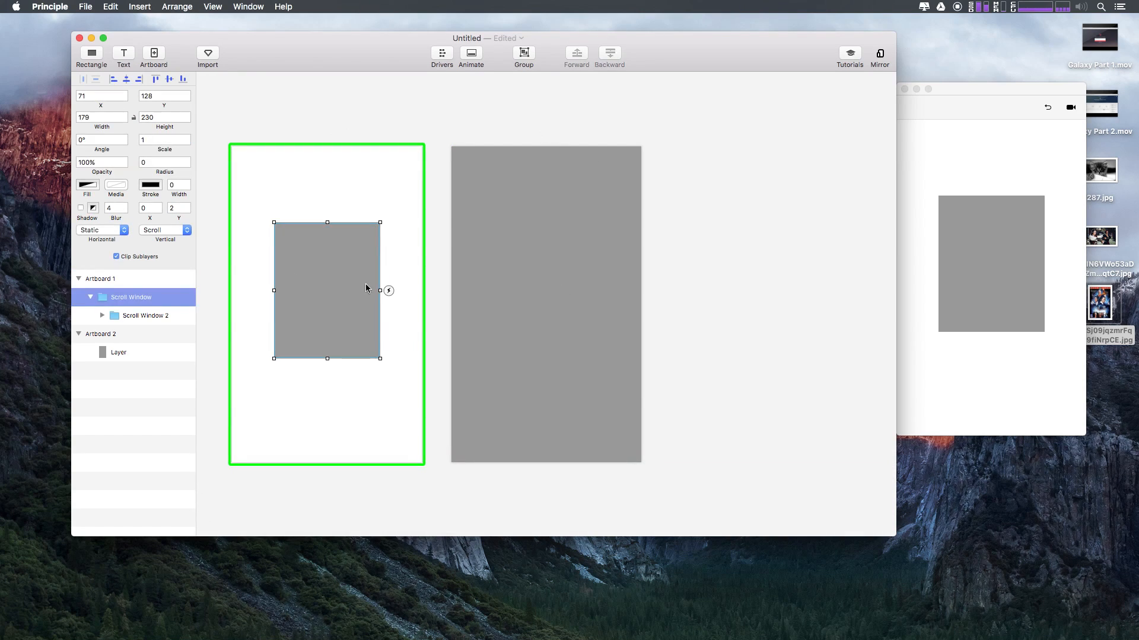
{"action": "left_click", "coordinate": [388, 292]}
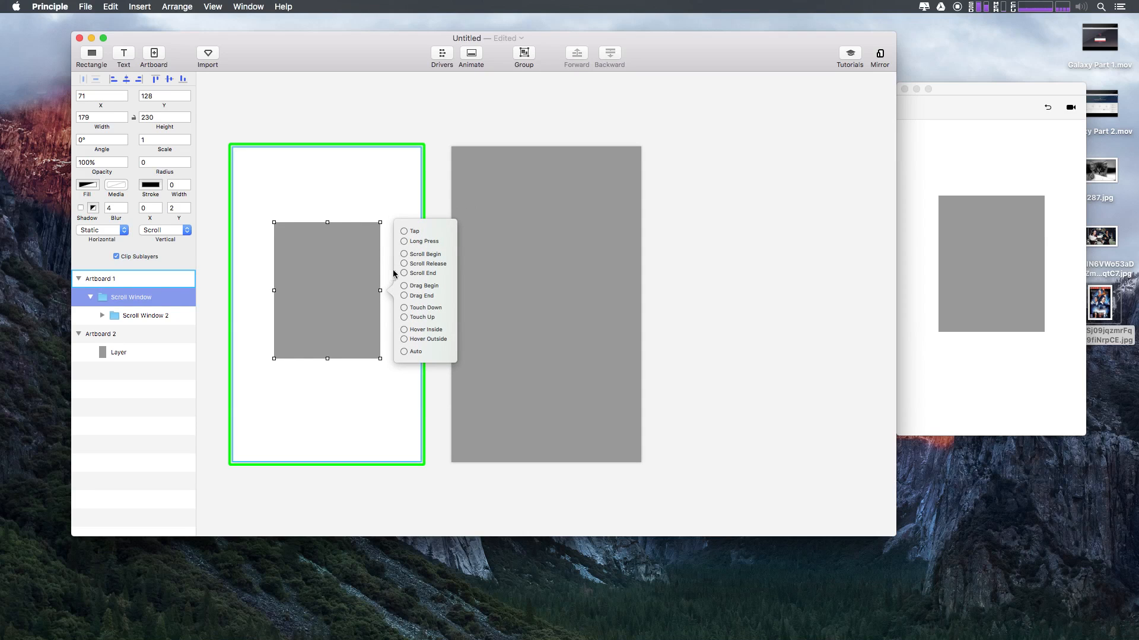
{"action": "left_click_drag", "start_coordinate": [404, 264], "coordinate": [568, 268]}
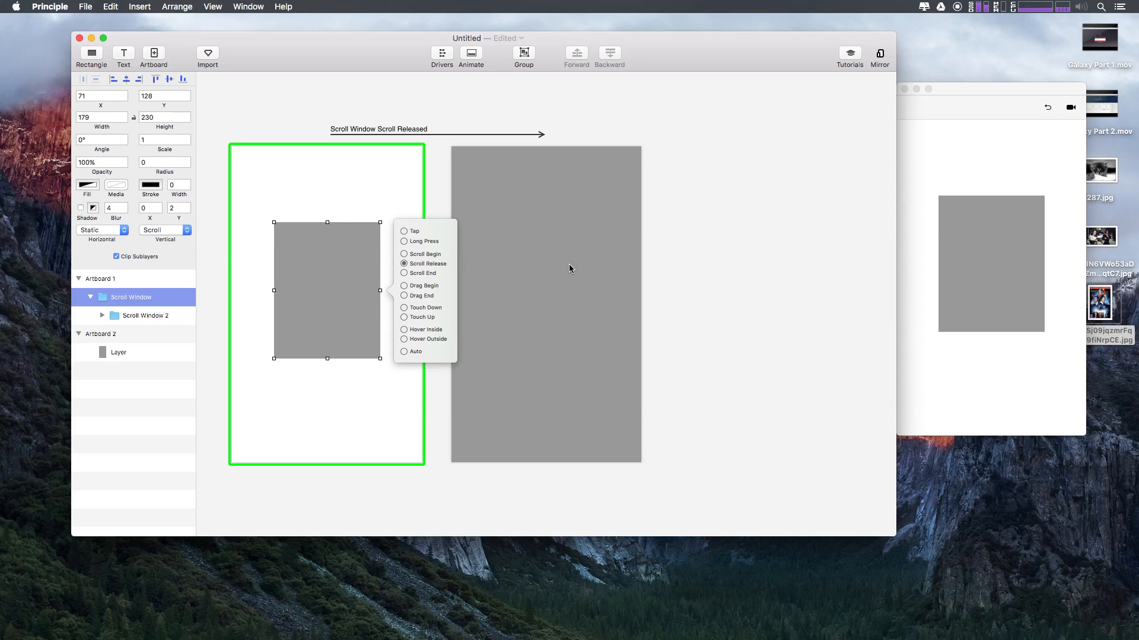
Test the Scroll Release transition in the preview by scrolling the grey layer downward, and rewind the preview
{"action": "left_click", "coordinate": [999, 304]}
{"action": "left_click_drag", "start_coordinate": [999, 305], "coordinate": [999, 473]}
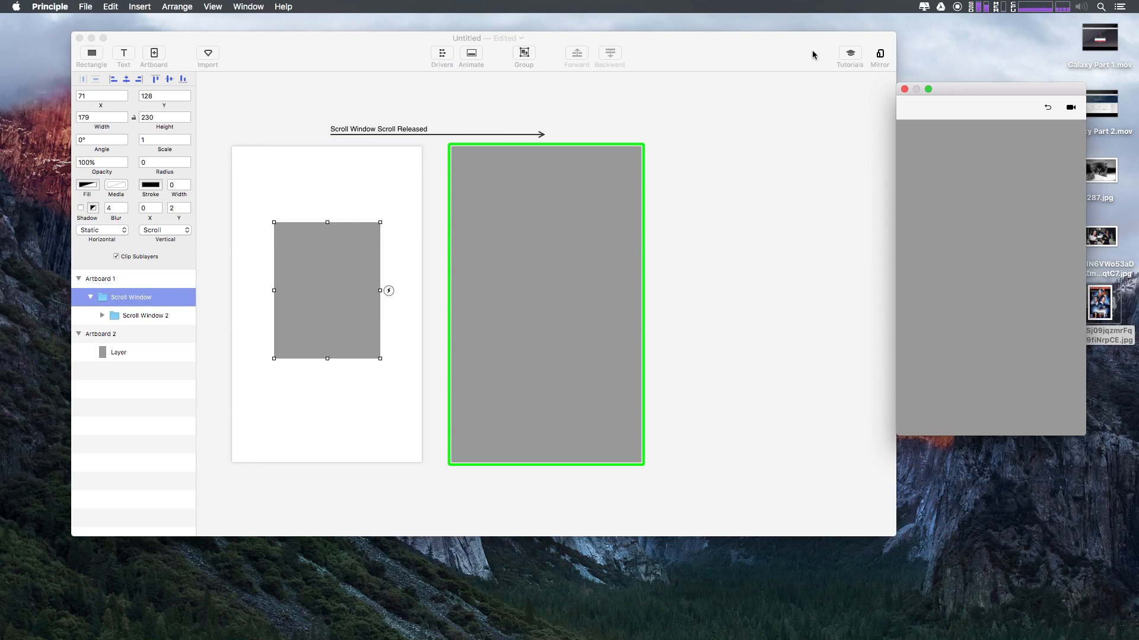
{"action": "left_click", "coordinate": [1047, 110]}
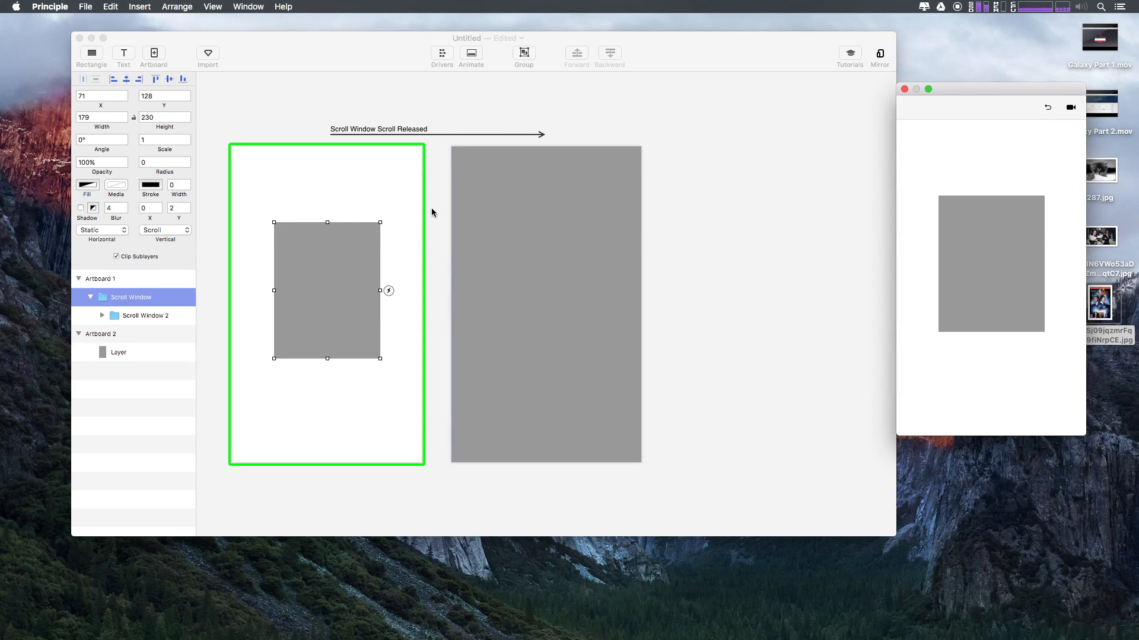
Replace the Scroll Release transition with a Scroll End transition from Artboard 1's outer Scroll Window to Artboard 2
{"action": "left_click", "coordinate": [351, 129]}
{"action": "left_click", "coordinate": [346, 318]}
{"action": "left_click", "coordinate": [315, 221]}
{"action": "left_click", "coordinate": [350, 128]}
{"action": "left_click", "coordinate": [354, 133]}
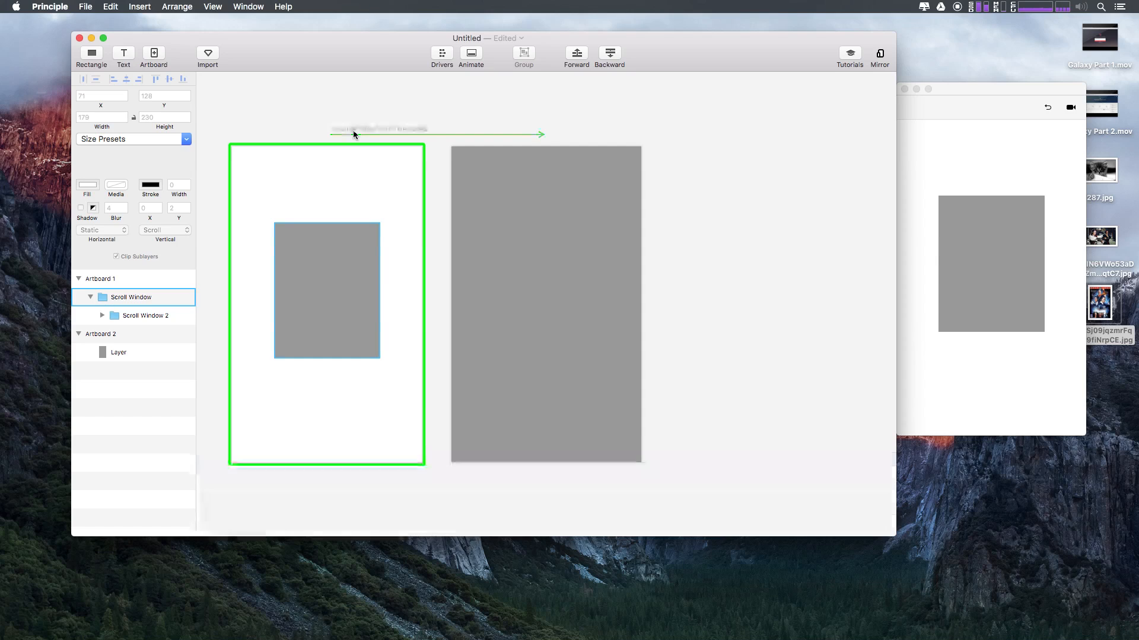
{"action": "left_click", "coordinate": [305, 278]}
{"action": "left_click", "coordinate": [389, 290]}
{"action": "left_click_drag", "start_coordinate": [405, 274], "coordinate": [546, 289]}
Test the Scroll End transition in the preview with a long and a short scroll, rewinding after each
{"action": "left_click", "coordinate": [933, 88]}
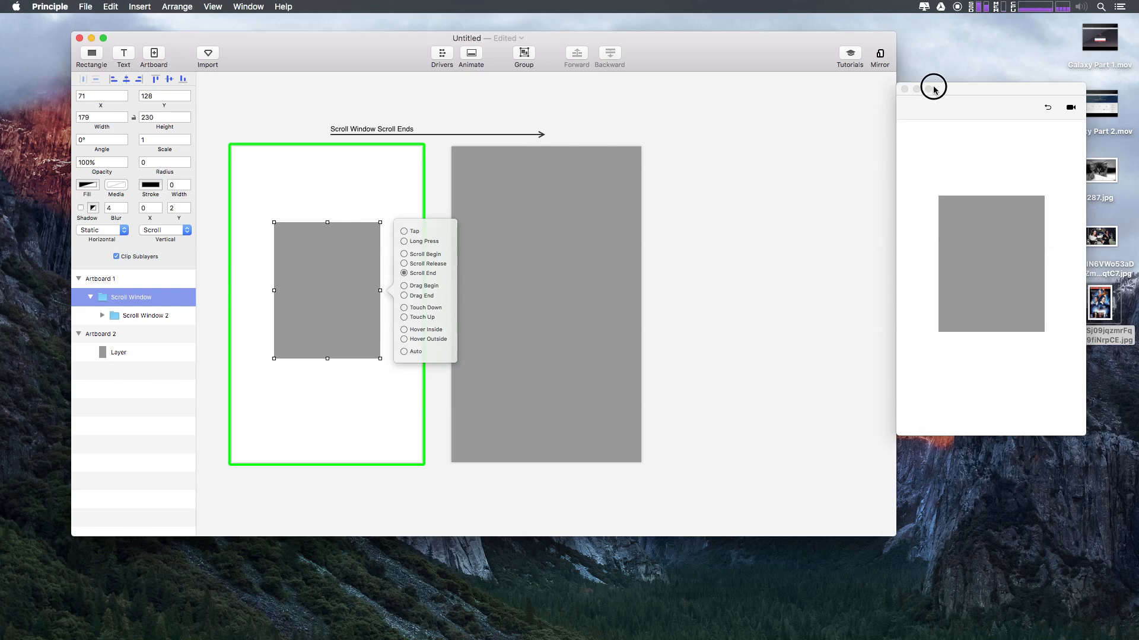
{"action": "left_click_drag", "start_coordinate": [958, 222], "coordinate": [976, 510]}
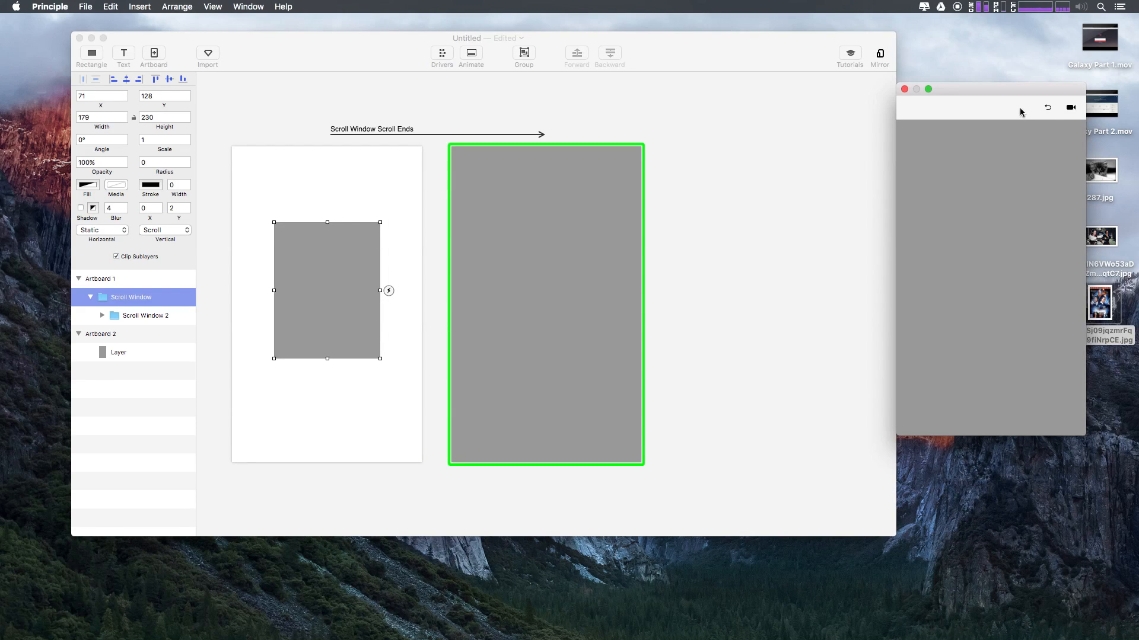
{"action": "left_click", "coordinate": [1047, 108]}
{"action": "mouse_move", "coordinate": [955, 284]}
{"action": "left_mouse_down"}
{"action": "mouse_move", "coordinate": [967, 253]}
{"action": "mouse_move", "coordinate": [943, 293]}
{"action": "left_mouse_up"}
{"action": "left_click", "coordinate": [1047, 109]}
{"action": "left_click", "coordinate": [349, 239]}
{"action": "left_click_drag", "start_coordinate": [325, 224], "coordinate": [326, 126]}
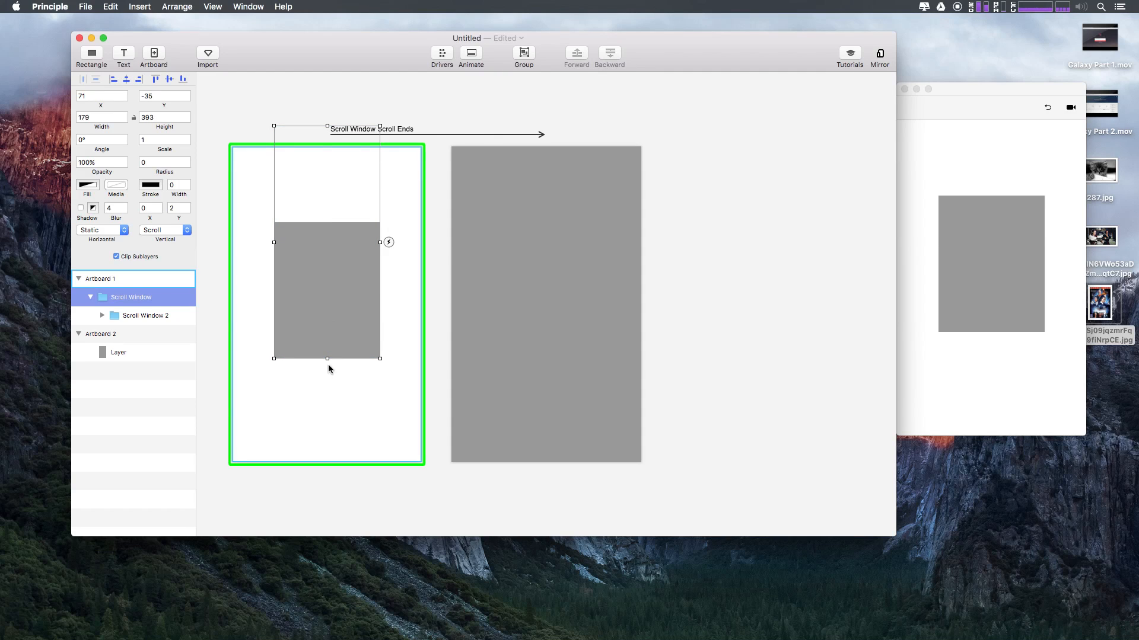
{"action": "key", "text": "super+z"}
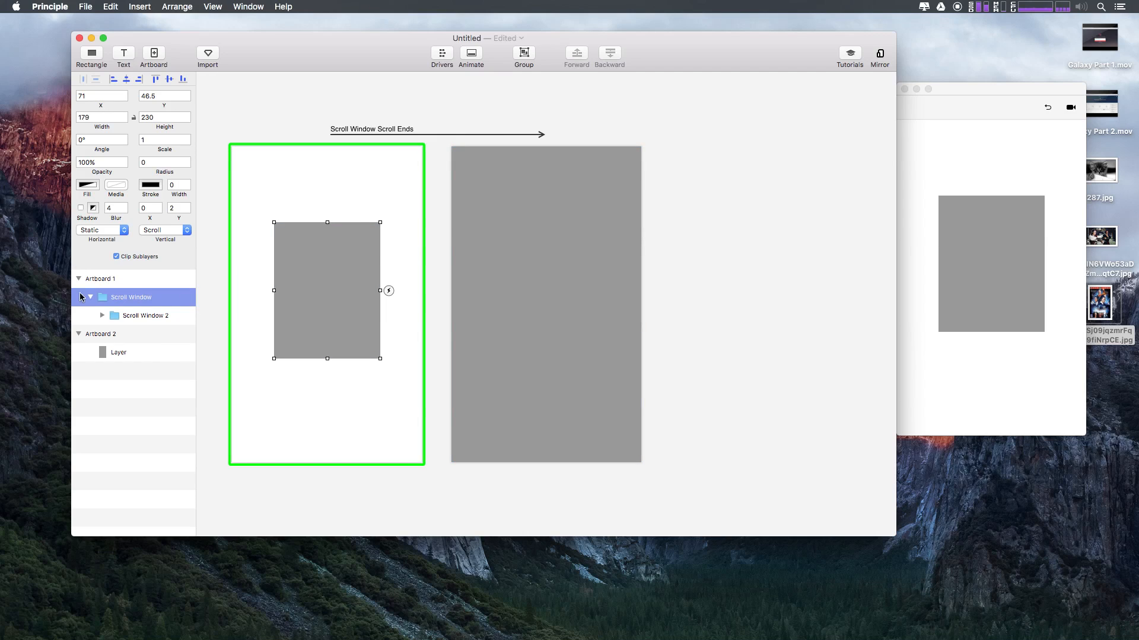
Extend the outer Scroll Window above and below Artboard 1, to Y -44 and a height of 646
{"action": "left_click", "coordinate": [121, 317]}
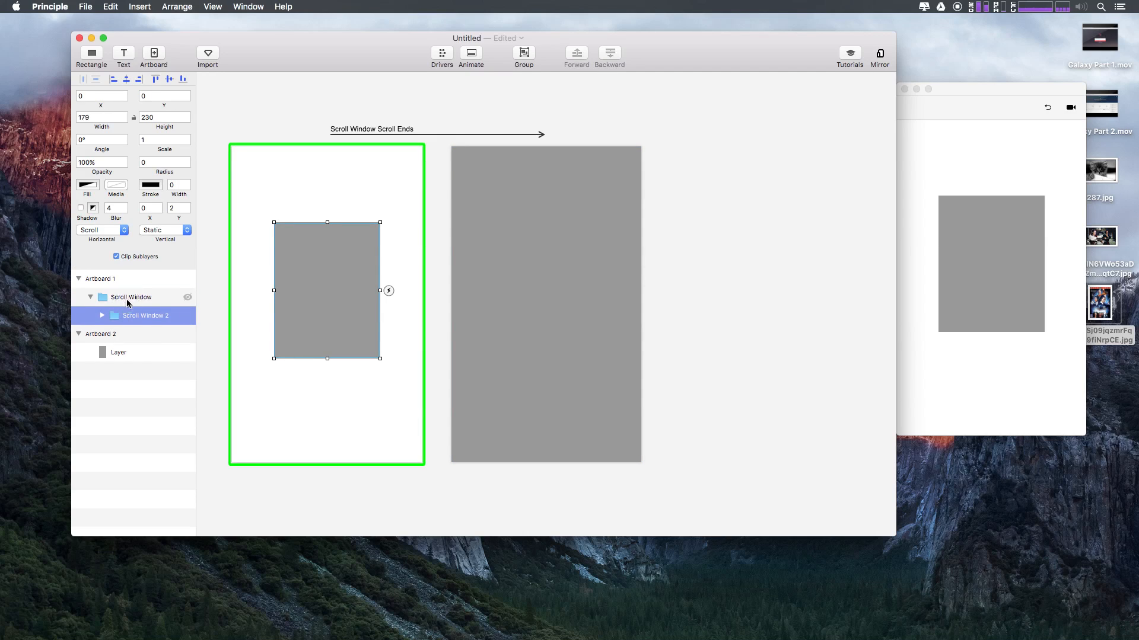
{"action": "left_click", "coordinate": [126, 301]}
{"action": "left_click_drag", "start_coordinate": [327, 223], "coordinate": [328, 121]}
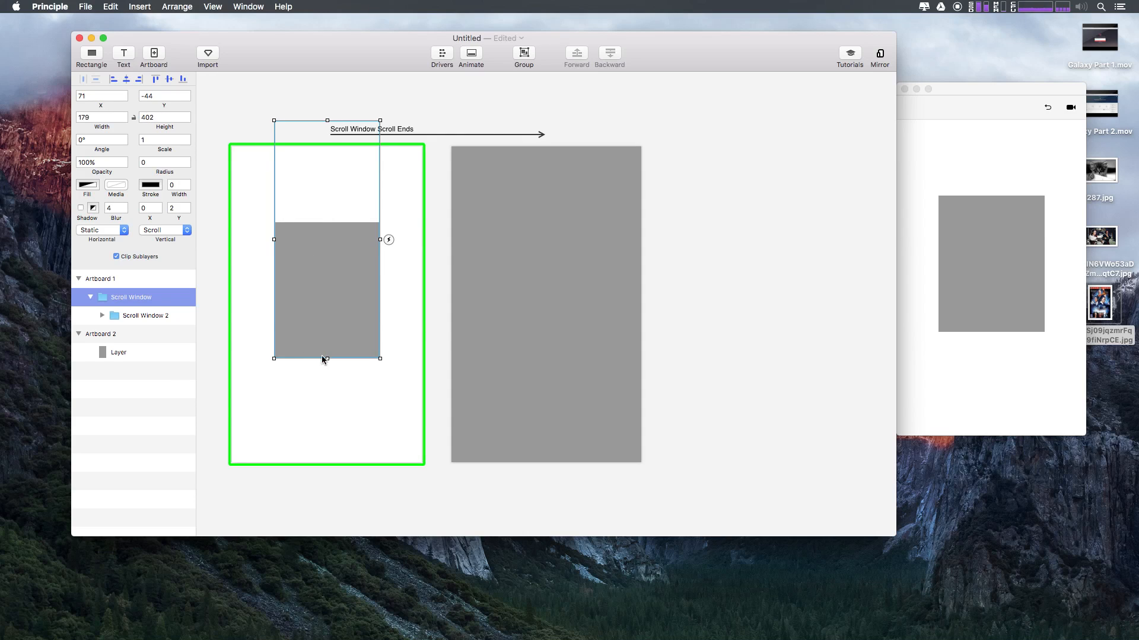
{"action": "left_click_drag", "start_coordinate": [326, 358], "coordinate": [327, 503]}
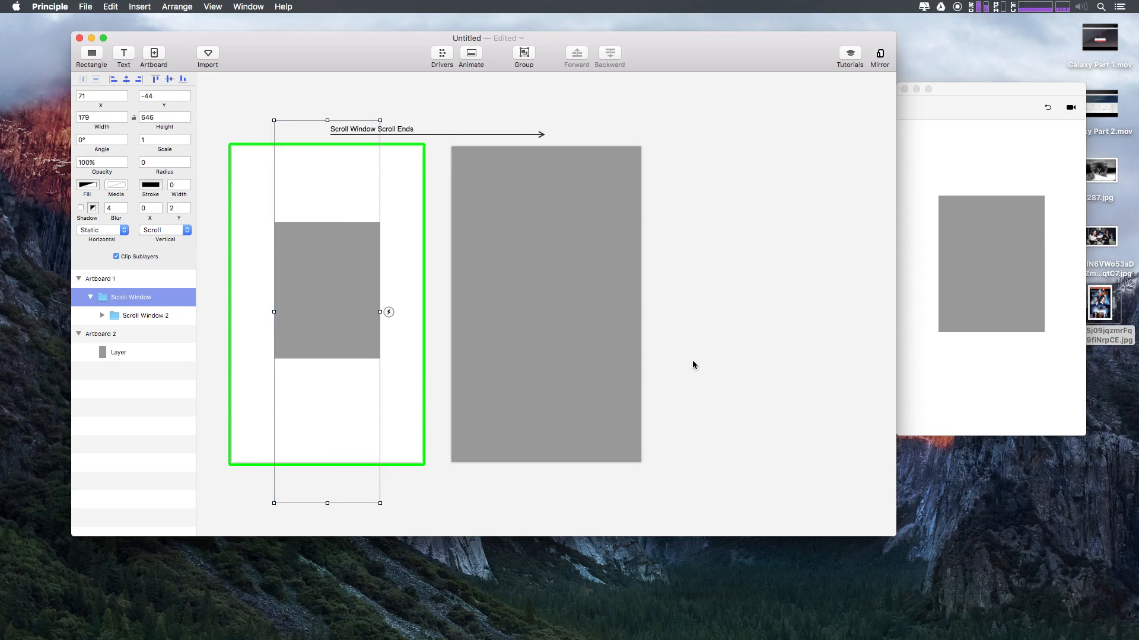
Test the enlarged Scroll Window in the preview by scrolling vertically and horizontally, rewinding between attempts
{"action": "left_click", "coordinate": [958, 275]}
{"action": "left_click_drag", "start_coordinate": [983, 285], "coordinate": [988, 190]}
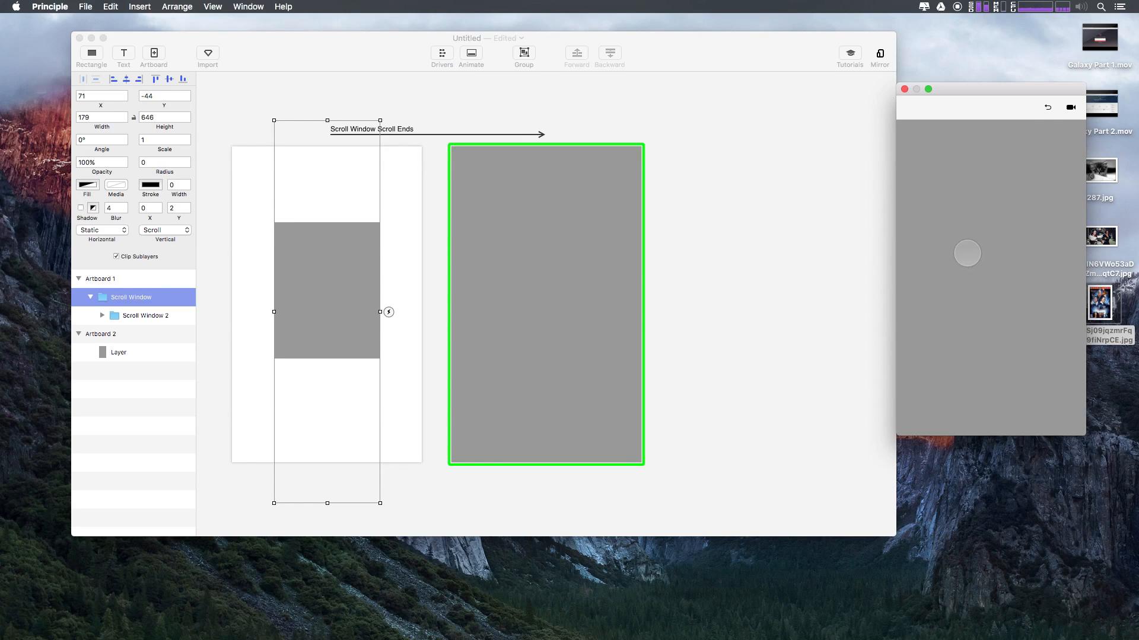
{"action": "left_click", "coordinate": [1045, 112]}
{"action": "left_click_drag", "start_coordinate": [982, 218], "coordinate": [901, 566]}
{"action": "left_click", "coordinate": [1046, 107]}
{"action": "left_click_drag", "start_coordinate": [981, 261], "coordinate": [1010, 639]}
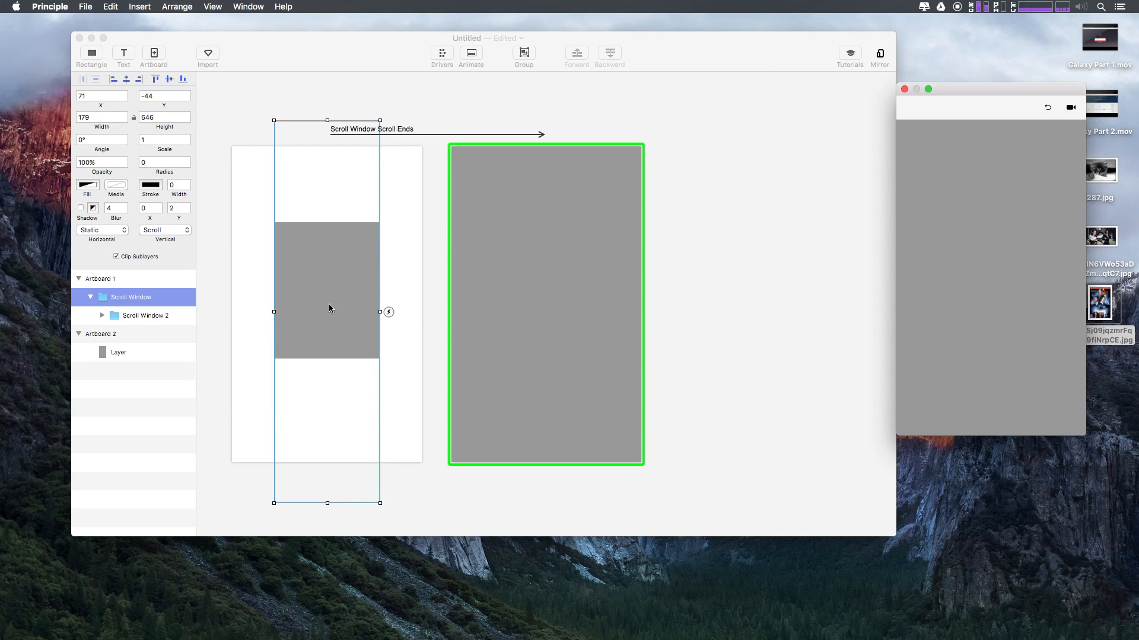
{"action": "left_click", "coordinate": [1048, 107]}
{"action": "left_click_drag", "start_coordinate": [1031, 229], "coordinate": [835, 243]}
{"action": "left_click_drag", "start_coordinate": [956, 244], "coordinate": [1080, 244]}
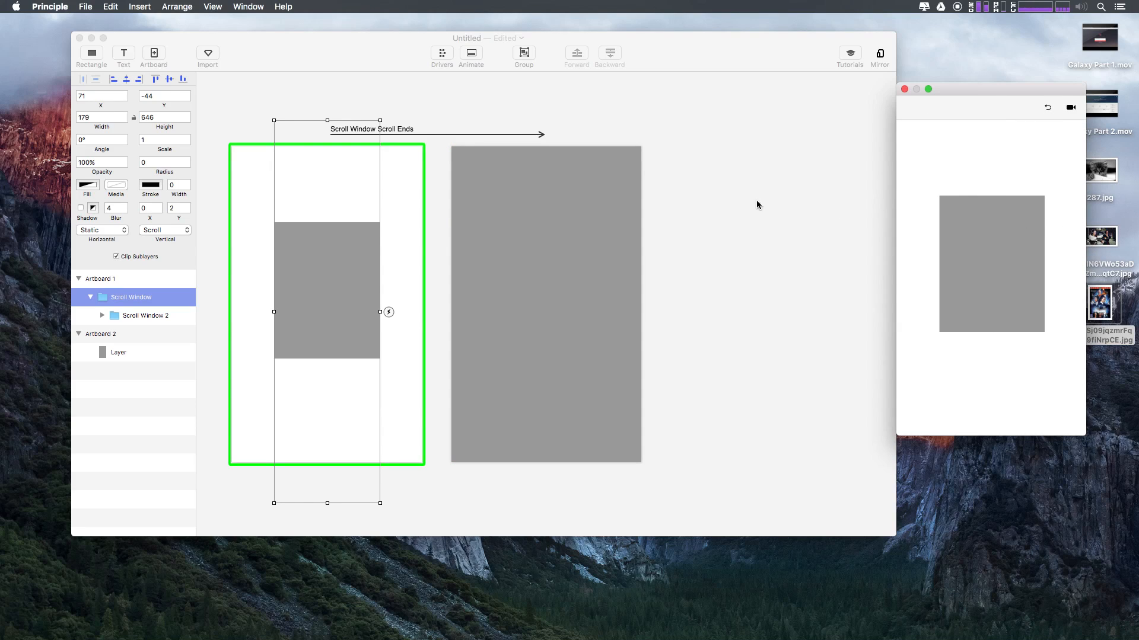
Try widening Scroll Window 2 on both sides, to X -73 and a width of 284
{"action": "left_click", "coordinate": [121, 299]}
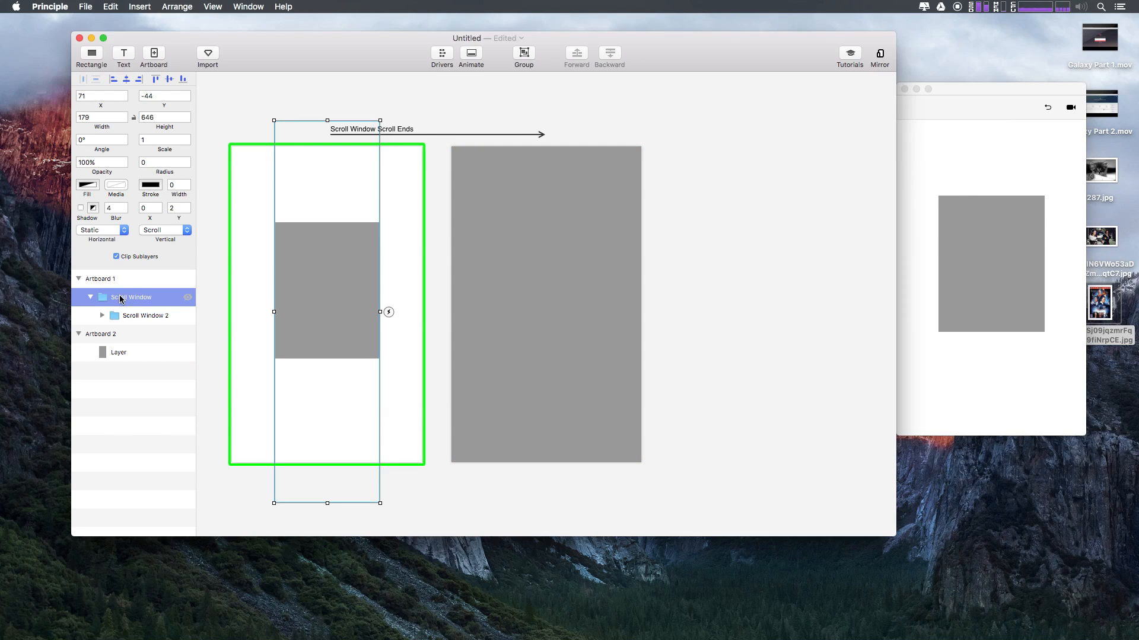
{"action": "left_click", "coordinate": [150, 316]}
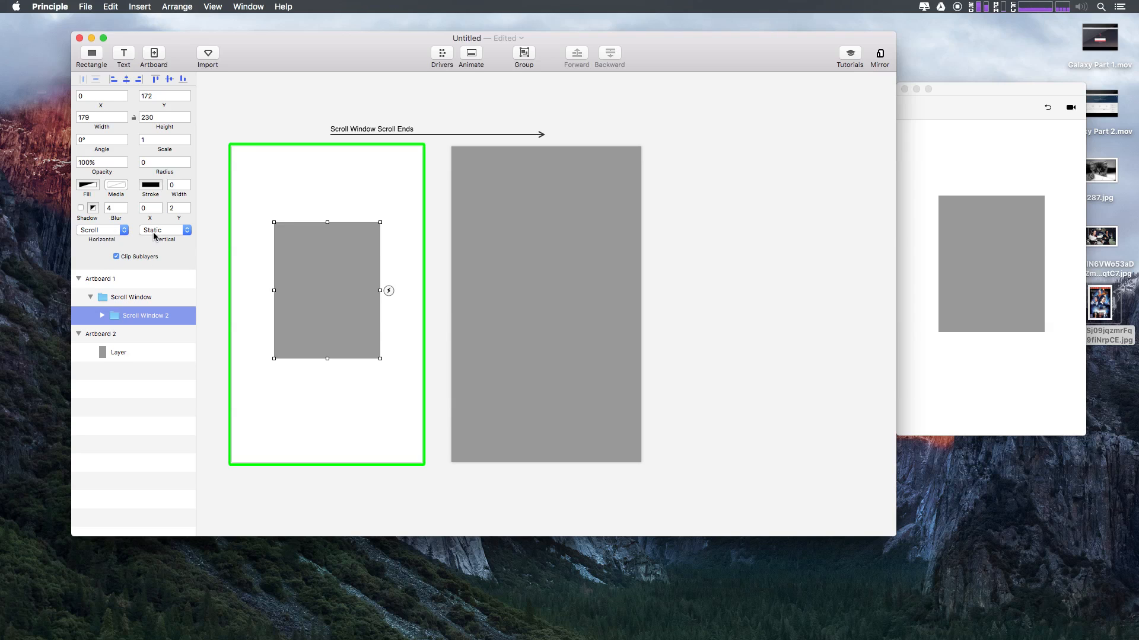
{"action": "left_click_drag", "start_coordinate": [274, 291], "coordinate": [231, 291]}
{"action": "left_click_drag", "start_coordinate": [380, 291], "coordinate": [399, 291]}
Test horizontal scrolling of the widened Scroll Window 2 in the preview
{"action": "left_click", "coordinate": [980, 255]}
{"action": "left_click_drag", "start_coordinate": [980, 255], "coordinate": [949, 260]}
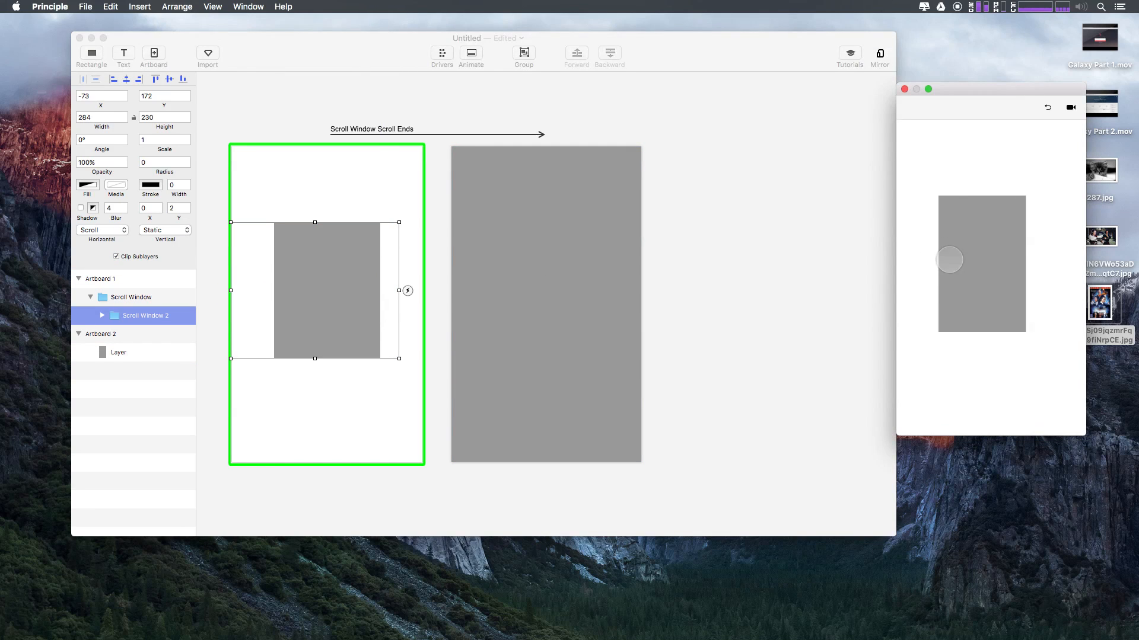
{"action": "left_click", "coordinate": [902, 217]}
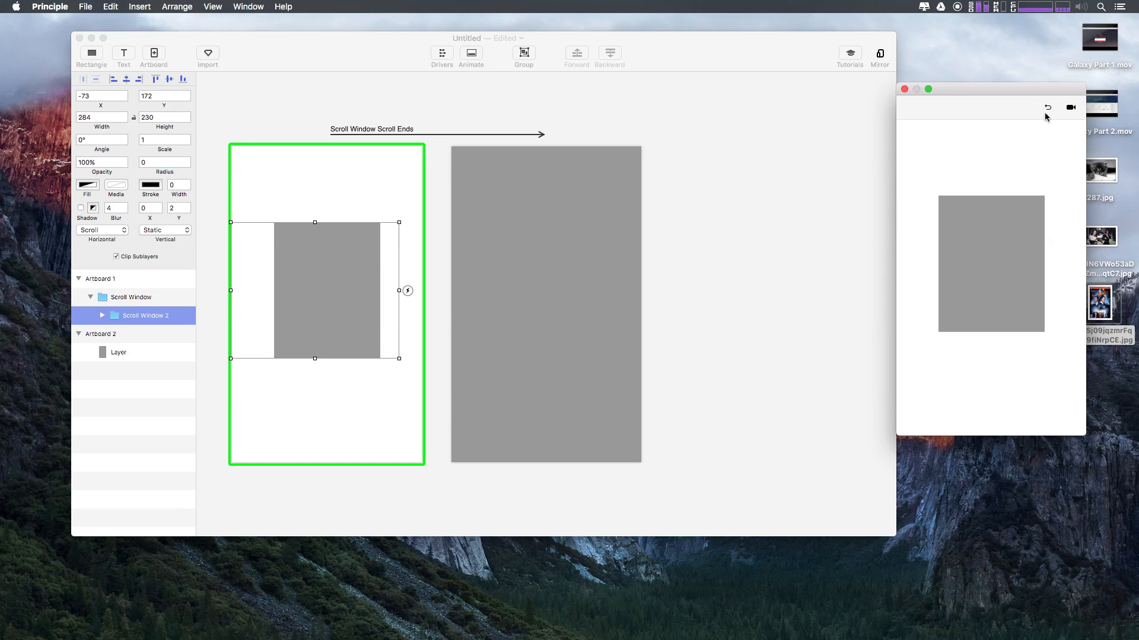
{"action": "left_click", "coordinate": [953, 350]}
{"action": "left_click_drag", "start_coordinate": [994, 305], "coordinate": [862, 297]}
Check the outer Scroll Window's scroll settings and set Scroll Window 2's horizontal behaviour to Static
{"action": "left_click", "coordinate": [204, 301]}
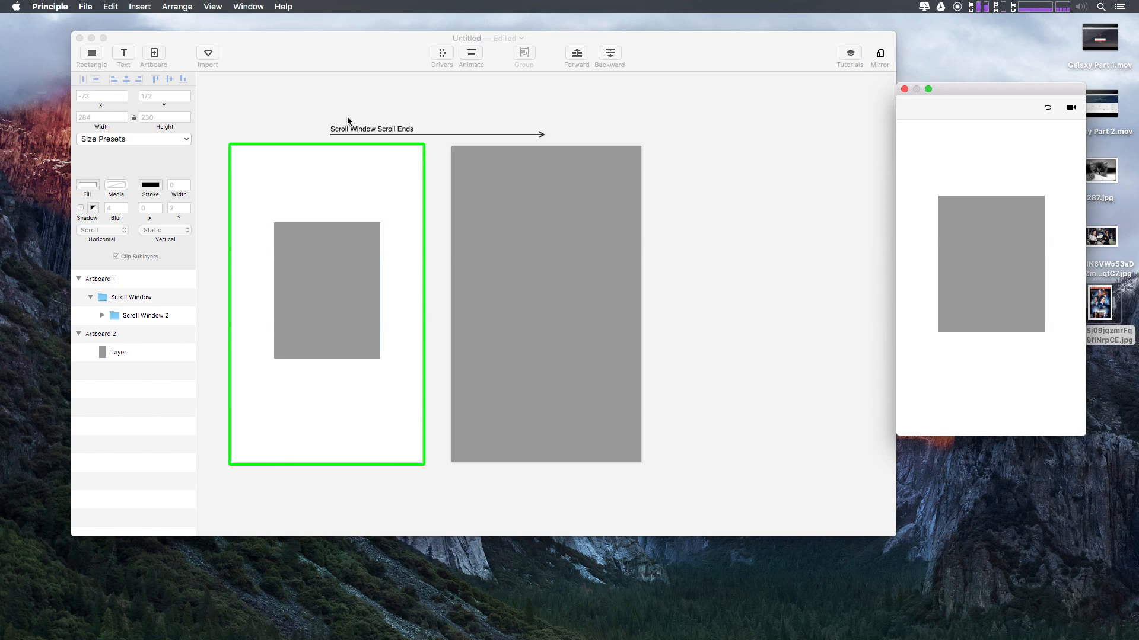
{"action": "left_click", "coordinate": [148, 300]}
{"action": "left_click", "coordinate": [116, 303]}
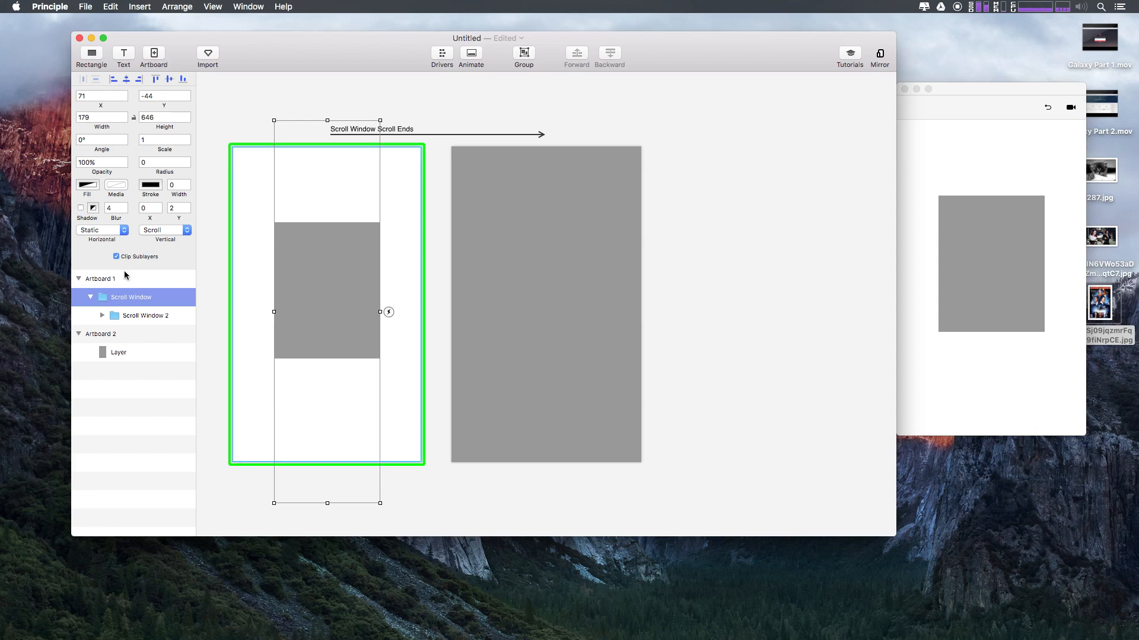
{"action": "left_click", "coordinate": [119, 317]}
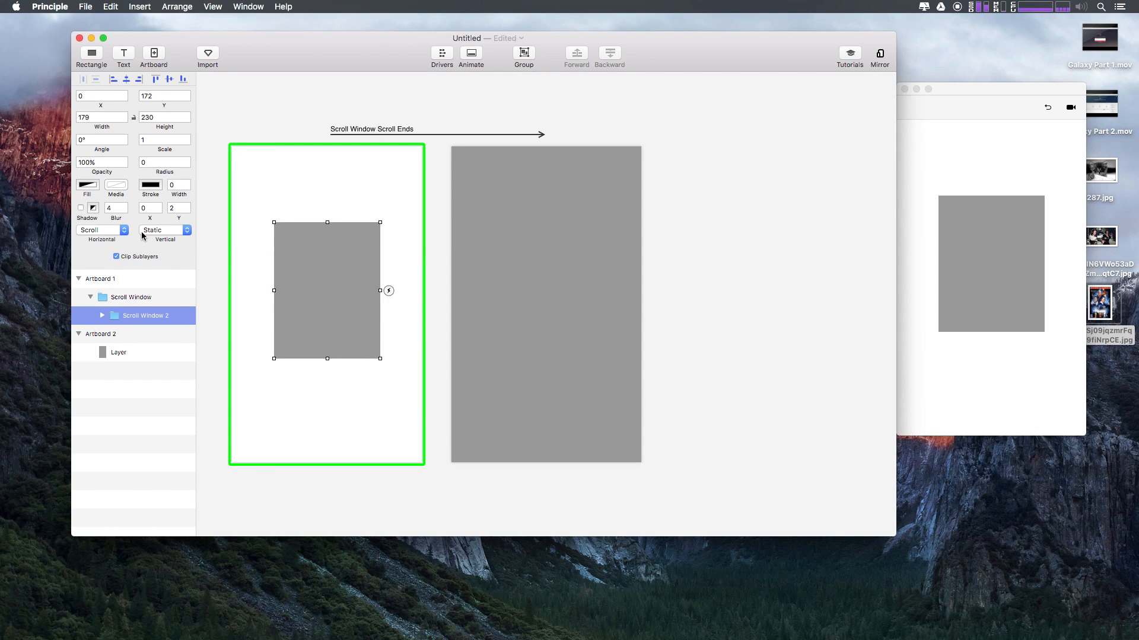
{"action": "left_click", "coordinate": [116, 231]}
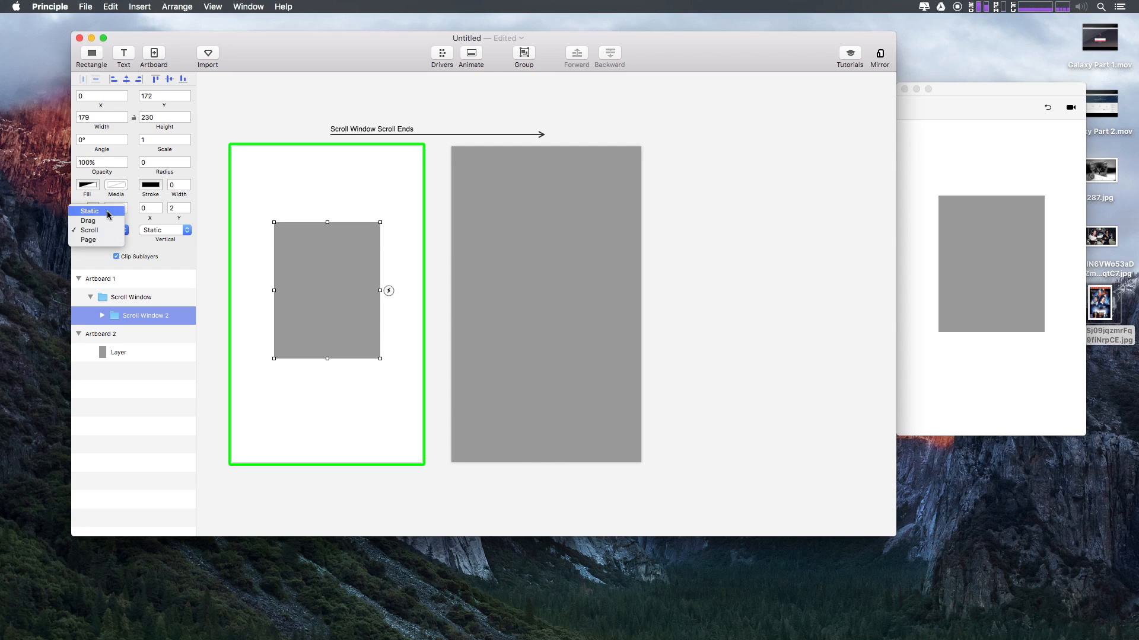
{"action": "left_click", "coordinate": [109, 212]}
Test the Scroll End transition in the preview with vertical and horizontal gestures while Scroll Window 2 is Static
{"action": "left_click_drag", "start_coordinate": [971, 262], "coordinate": [971, 402]}
{"action": "left_click_drag", "start_coordinate": [1042, 278], "coordinate": [896, 269]}
{"action": "left_click", "coordinate": [1048, 107]}
{"action": "left_click_drag", "start_coordinate": [1006, 248], "coordinate": [973, 318]}
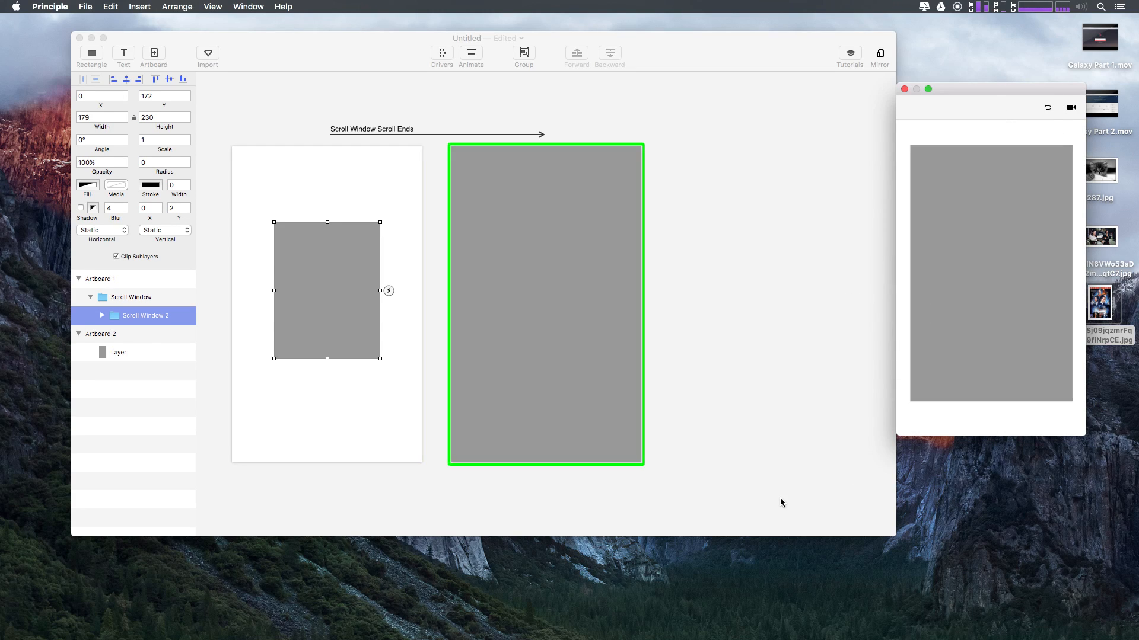
{"action": "left_click", "coordinate": [1048, 107]}
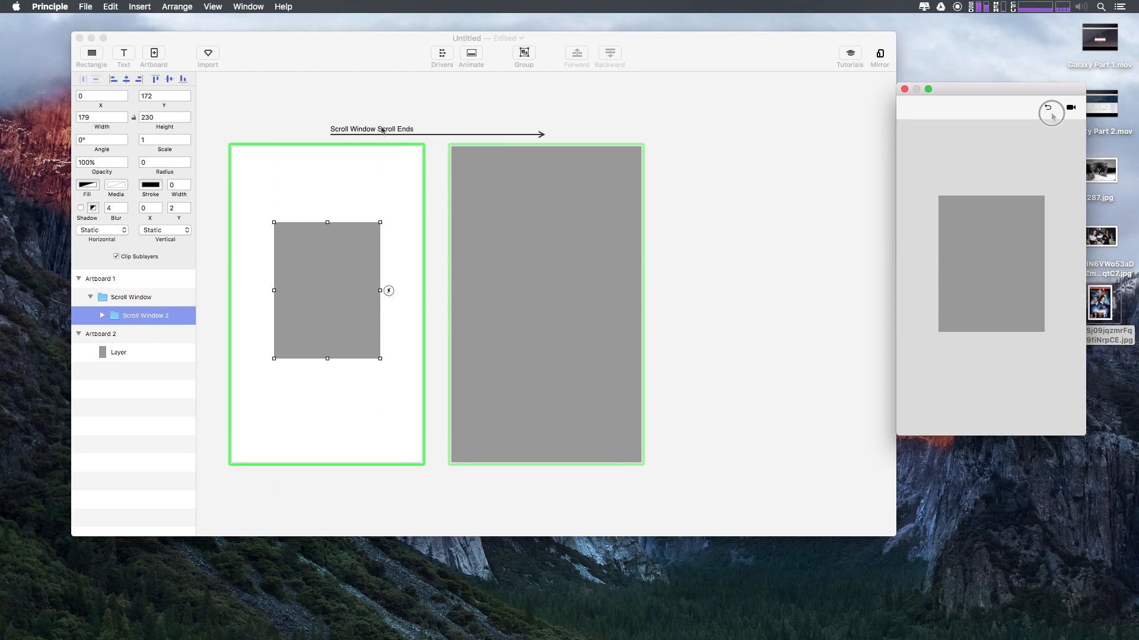
Delete the Scroll End transition and ungroup Scroll Window 2 and the outer Scroll Window in Artboard 1
{"action": "left_click", "coordinate": [383, 127]}
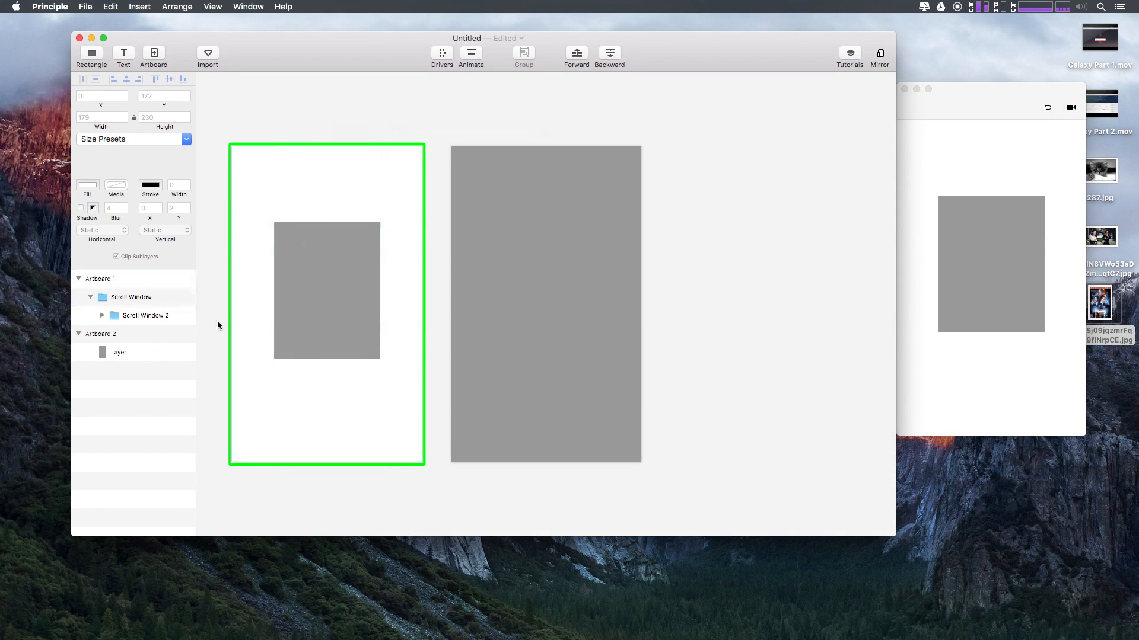
{"action": "left_click", "coordinate": [125, 315]}
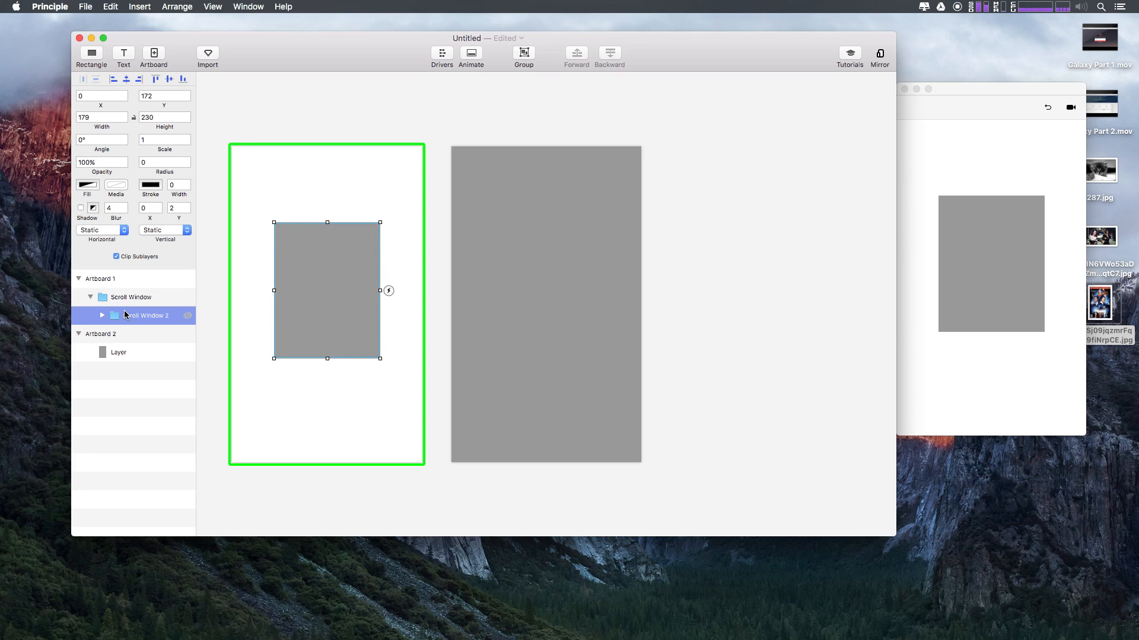
{"action": "key", "text": "super+shift+g"}
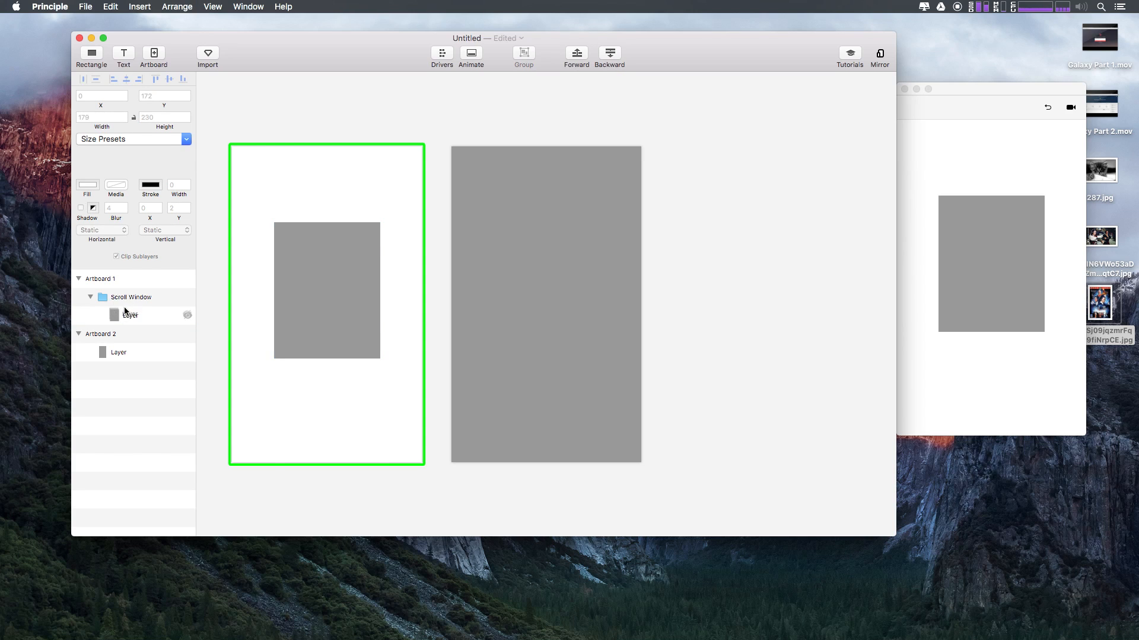
{"action": "left_click", "coordinate": [128, 298]}
{"action": "key", "text": "super+shift+g"}
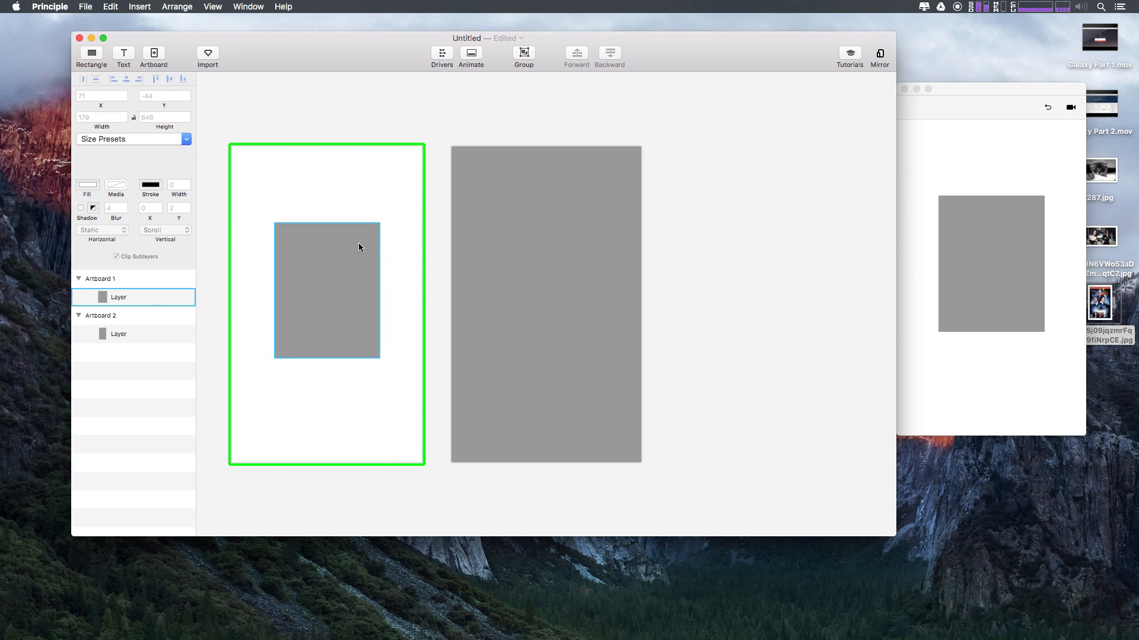
Add a Drag Begin transition from Artboard 1's grey layer to Artboard 2 and clear the selection
{"action": "left_click", "coordinate": [367, 272]}
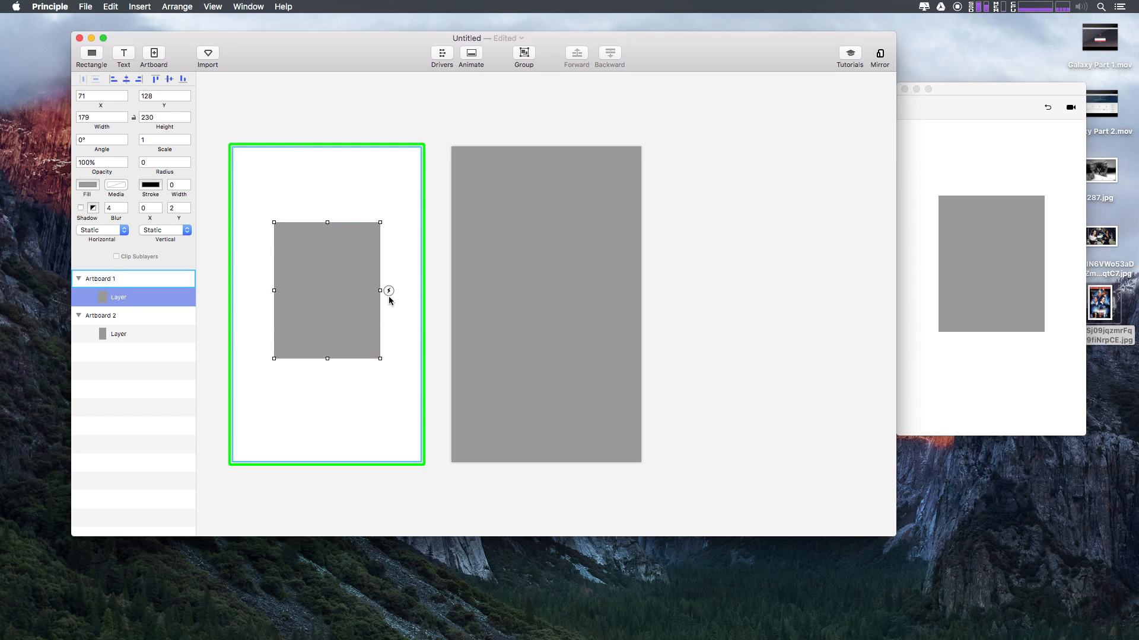
{"action": "left_click", "coordinate": [389, 291]}
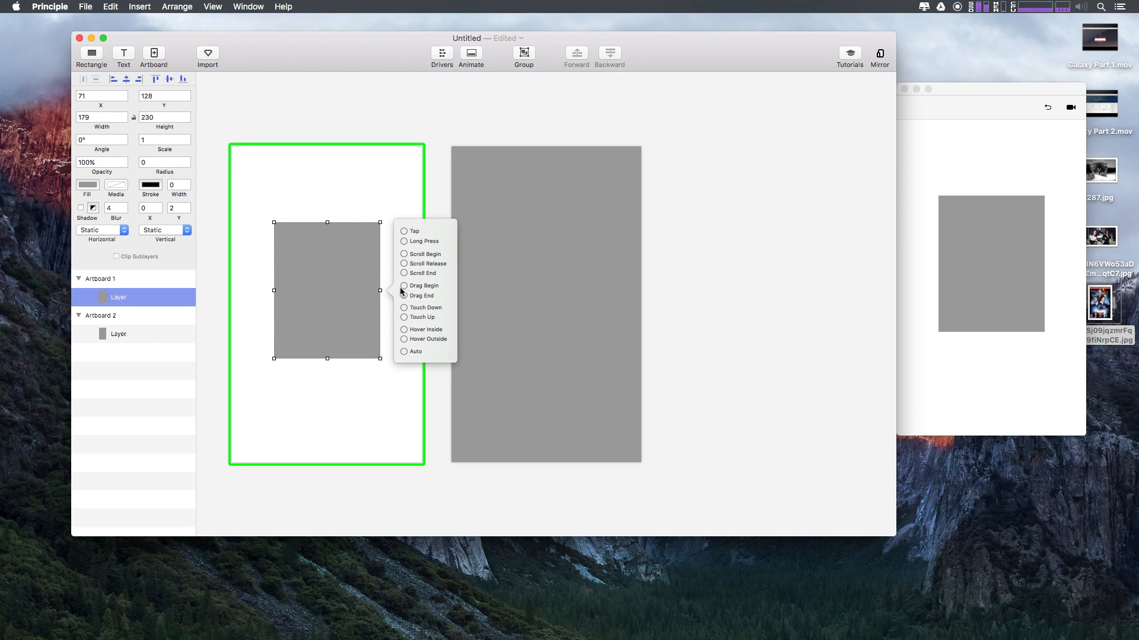
{"action": "left_click_drag", "start_coordinate": [405, 288], "coordinate": [551, 287]}
{"action": "left_click", "coordinate": [860, 198]}
Test the Drag Begin transition in the preview by dragging the grey layer in several directions, rewinding between attempts
{"action": "left_click_drag", "start_coordinate": [1029, 306], "coordinate": [1004, 247]}
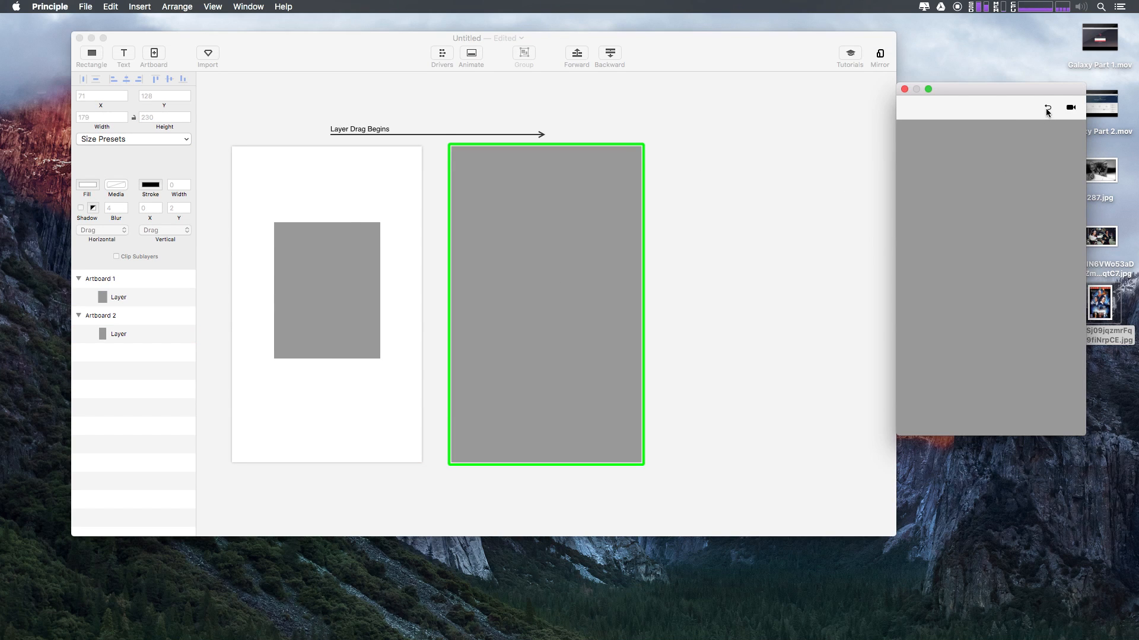
{"action": "left_click", "coordinate": [1047, 112]}
{"action": "left_click_drag", "start_coordinate": [1001, 264], "coordinate": [920, 195]}
{"action": "left_click", "coordinate": [1048, 110]}
{"action": "left_click_drag", "start_coordinate": [988, 305], "coordinate": [839, 126]}
{"action": "left_click", "coordinate": [1046, 109]}
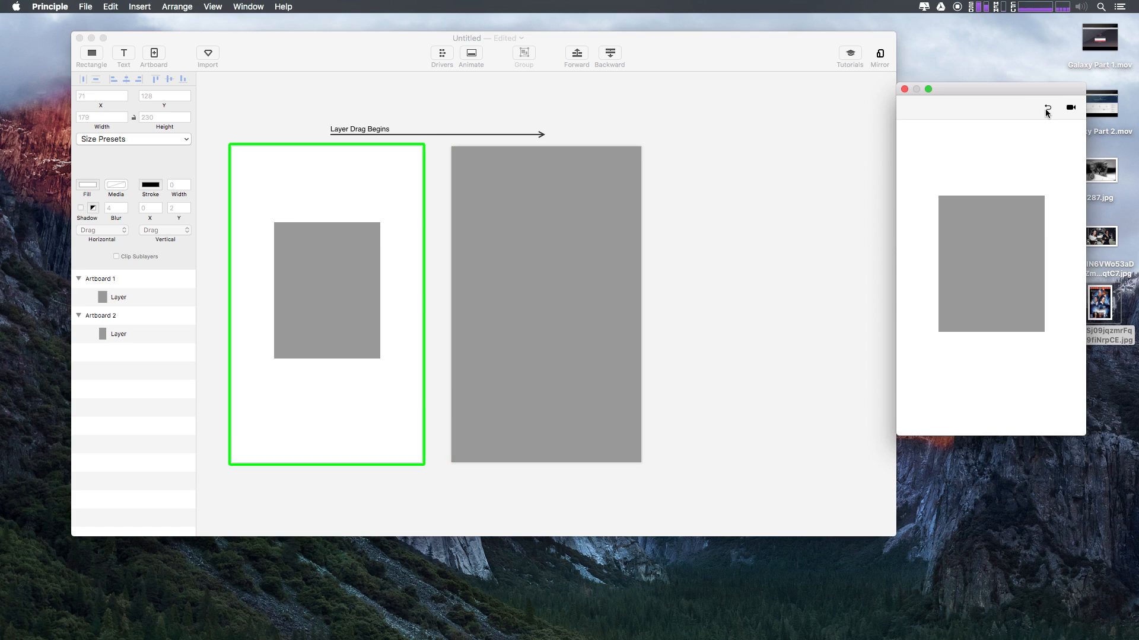
{"action": "left_click_drag", "start_coordinate": [968, 285], "coordinate": [970, 3]}
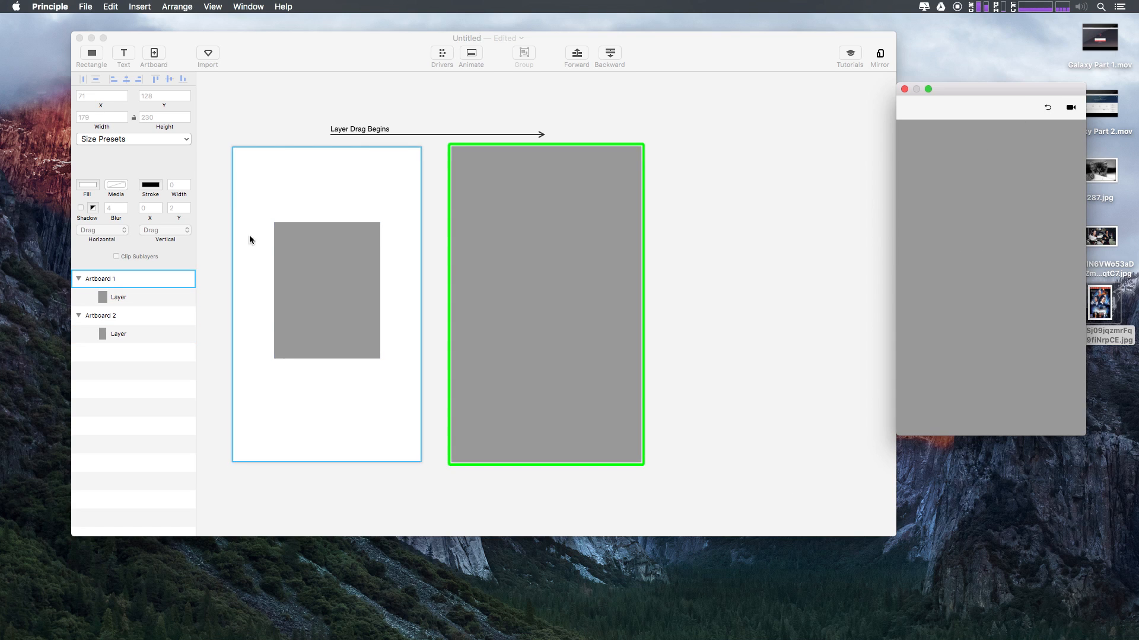
Delete the Drag Begin transition from Artboard 1's grey layer to Artboard 2
{"action": "left_click", "coordinate": [301, 271]}
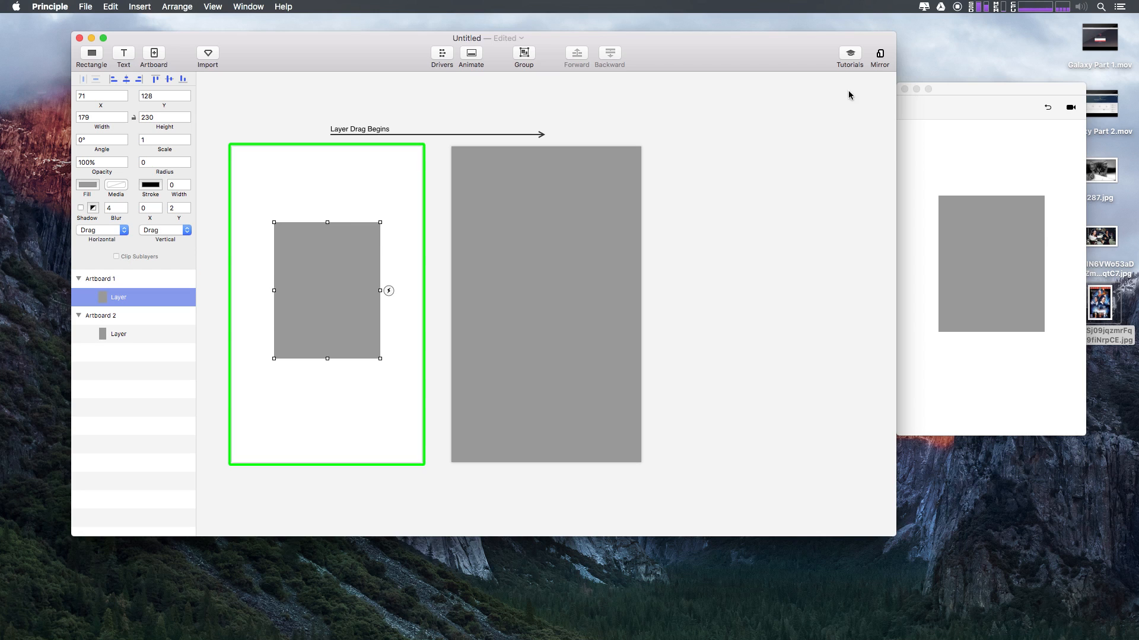
{"action": "left_click", "coordinate": [334, 135]}
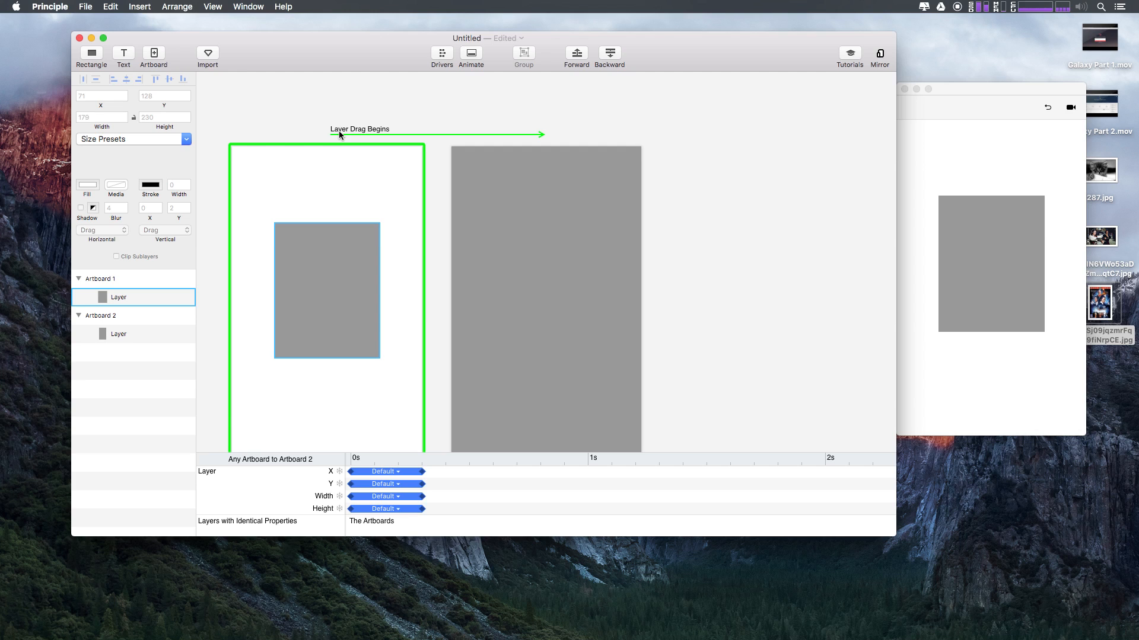
{"action": "left_click", "coordinate": [339, 130]}
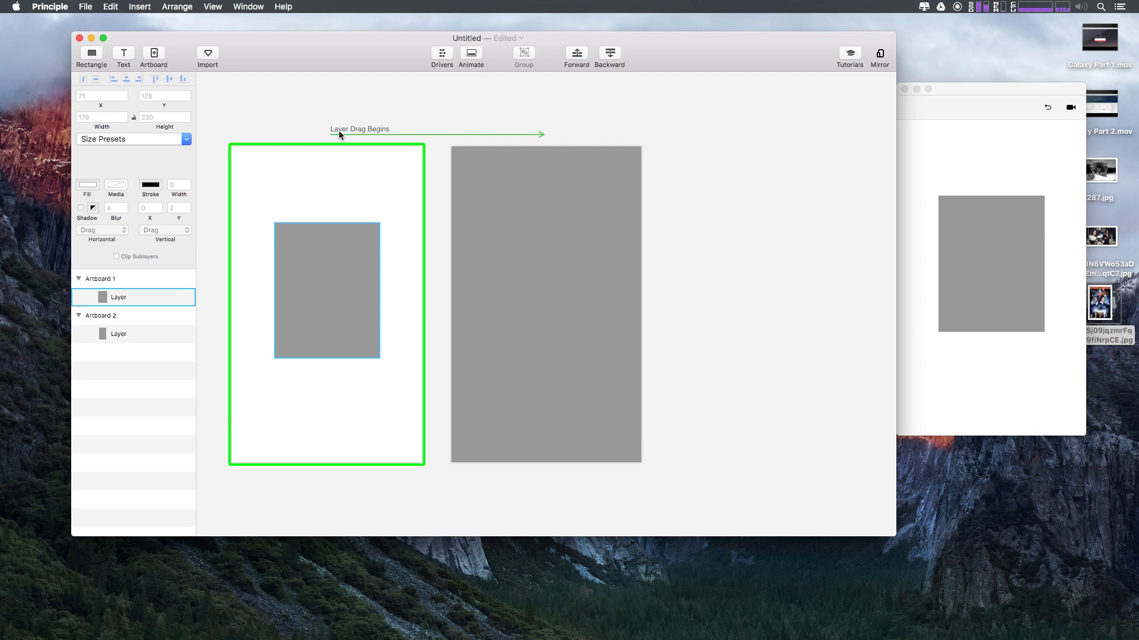
Add a Drag End transition from Artboard 1's grey layer to Artboard 2
{"action": "left_click", "coordinate": [354, 309]}
{"action": "left_click", "coordinate": [387, 292]}
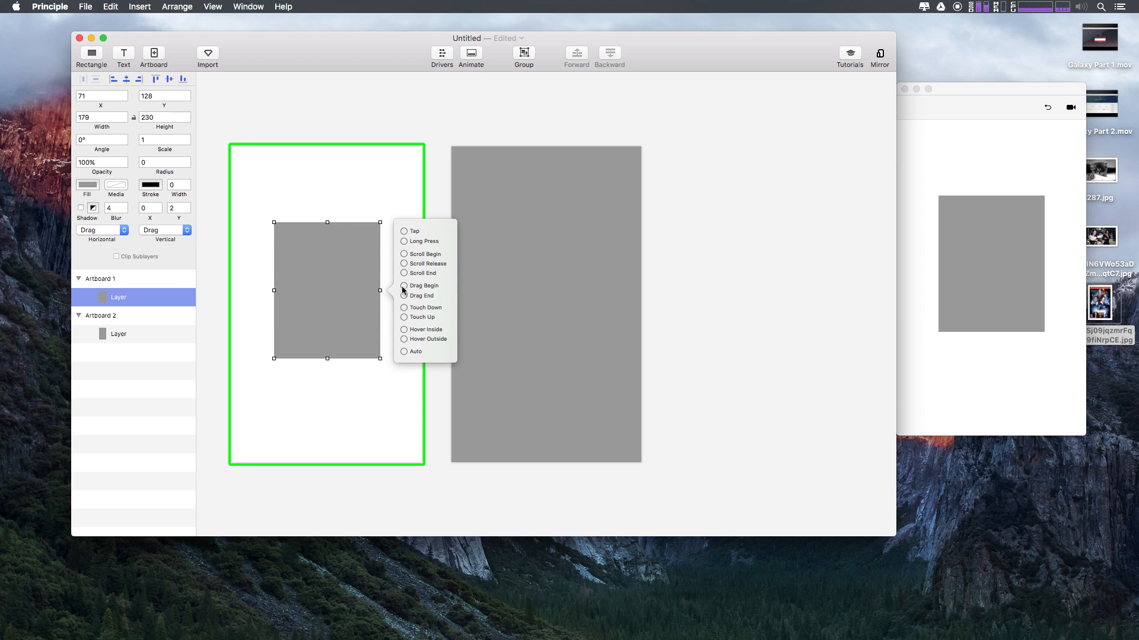
{"action": "left_click_drag", "start_coordinate": [404, 297], "coordinate": [557, 298]}
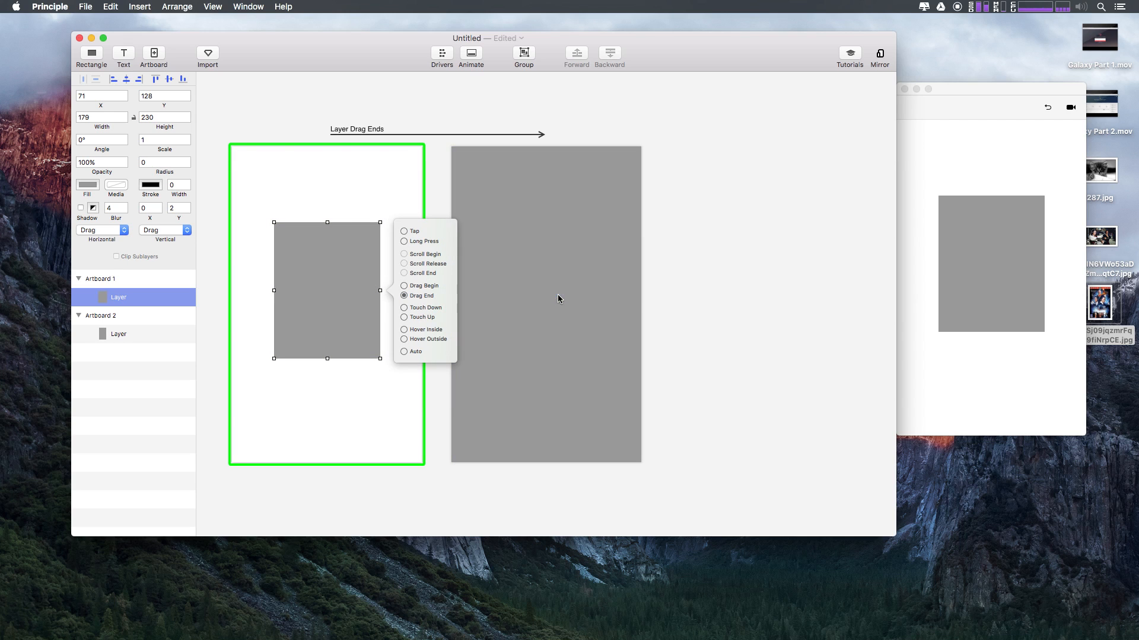
Test the Drag End transition in the preview by moving and releasing the grey layer, rewinding between attempts
{"action": "left_click", "coordinate": [985, 196]}
{"action": "left_click_drag", "start_coordinate": [1004, 242], "coordinate": [985, 208]}
{"action": "left_click", "coordinate": [1048, 107]}
{"action": "left_click_drag", "start_coordinate": [997, 272], "coordinate": [955, 374]}
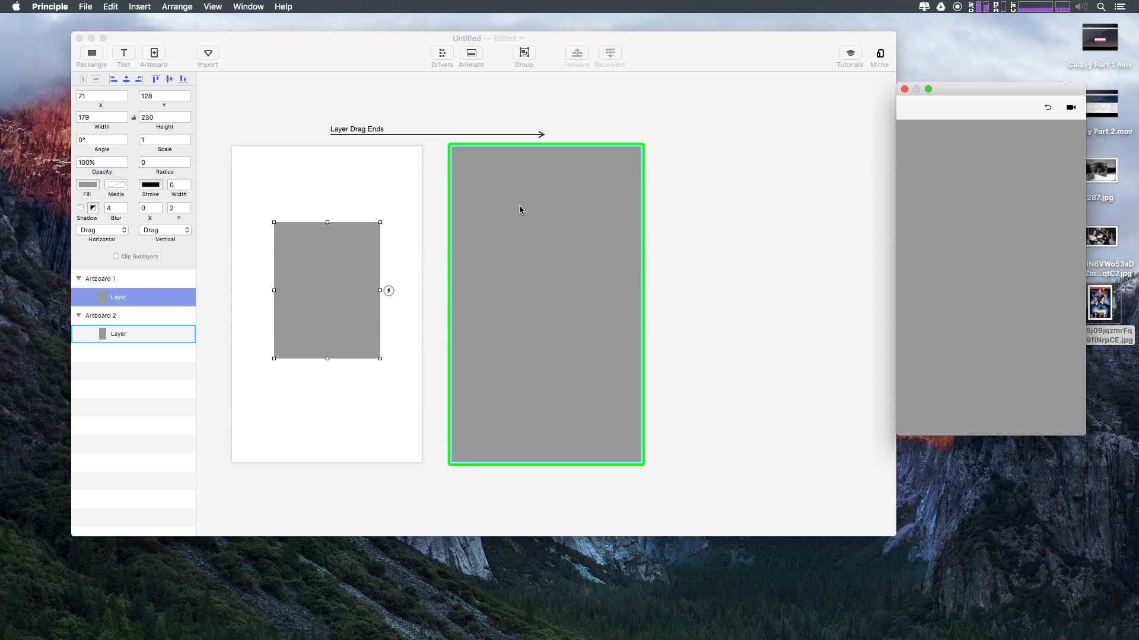
Delete the Drag End transition between Artboard 1's grey layer and Artboard 2
{"action": "left_click", "coordinate": [333, 130]}
{"action": "left_click", "coordinate": [333, 130]}
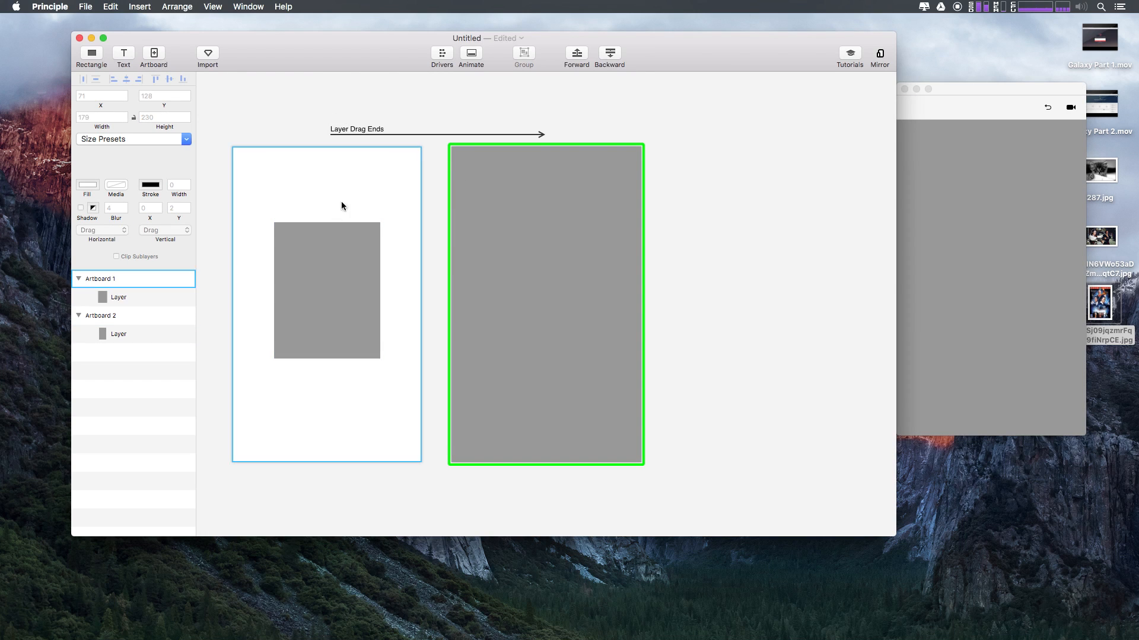
{"action": "left_click", "coordinate": [371, 127]}
{"action": "key", "text": "Delete"}
Add a Touch Down transition from Artboard 1's grey layer to Artboard 2
{"action": "left_click", "coordinate": [389, 285]}
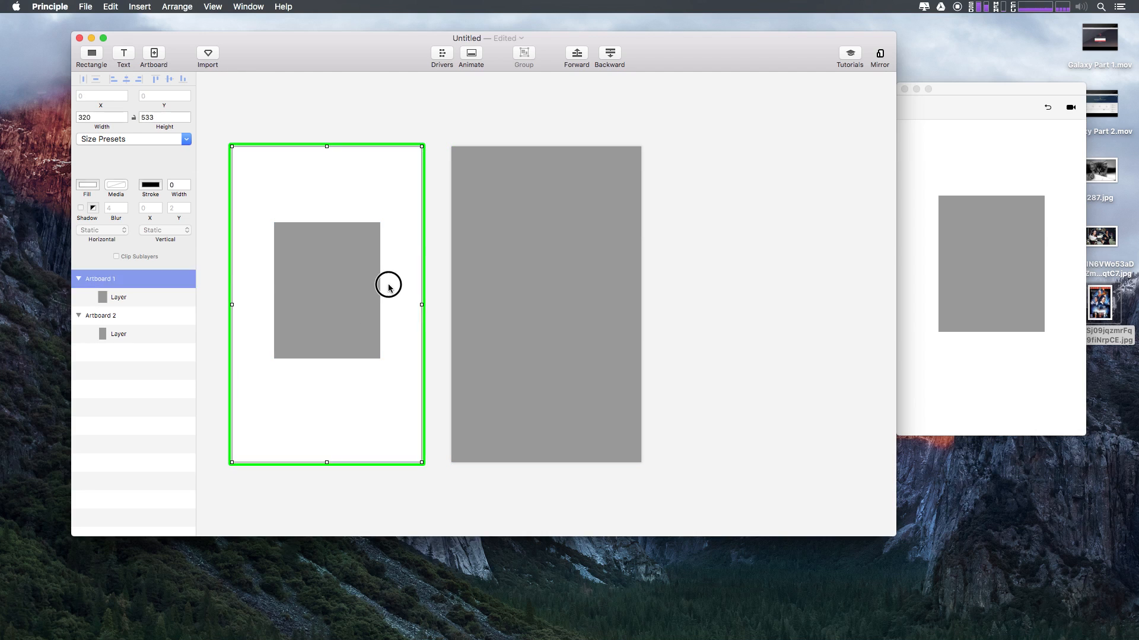
{"action": "left_click", "coordinate": [380, 289]}
{"action": "left_click", "coordinate": [390, 291]}
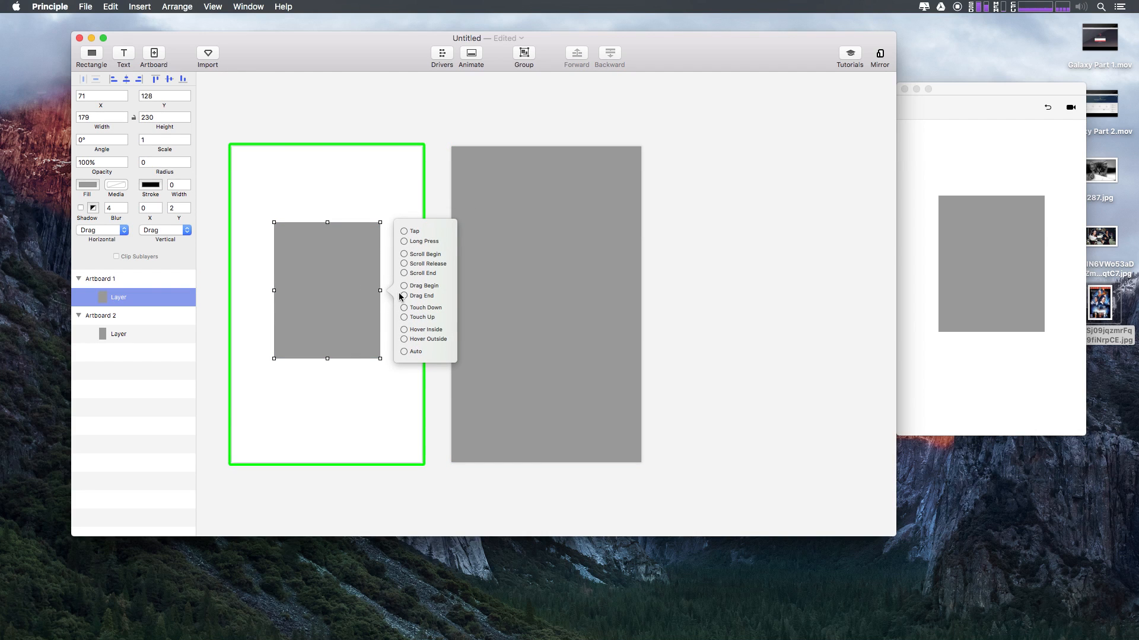
{"action": "left_click_drag", "start_coordinate": [403, 307], "coordinate": [559, 295]}
Test the Touch Down transition on the grey layer in the preview, rewinding between attempts
{"action": "left_click", "coordinate": [942, 206]}
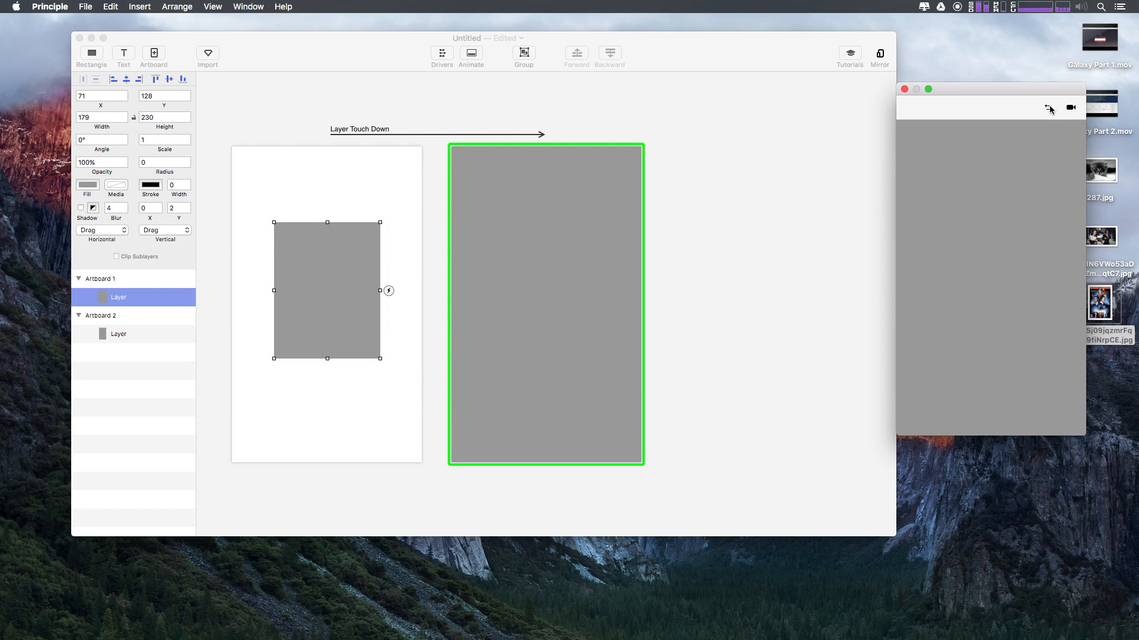
{"action": "left_click", "coordinate": [1048, 107]}
{"action": "left_click", "coordinate": [1008, 227]}
{"action": "left_click", "coordinate": [1048, 107]}
{"action": "left_click", "coordinate": [994, 204]}
Delete the Touch Down transition between Artboard 1's grey layer and Artboard 2
{"action": "left_click", "coordinate": [330, 137]}
{"action": "key", "text": "Delete"}
{"action": "left_click", "coordinate": [355, 131]}
{"action": "key", "text": "Delete"}
Add a Touch Up transition from Artboard 1's grey layer to Artboard 2
{"action": "left_click", "coordinate": [344, 258]}
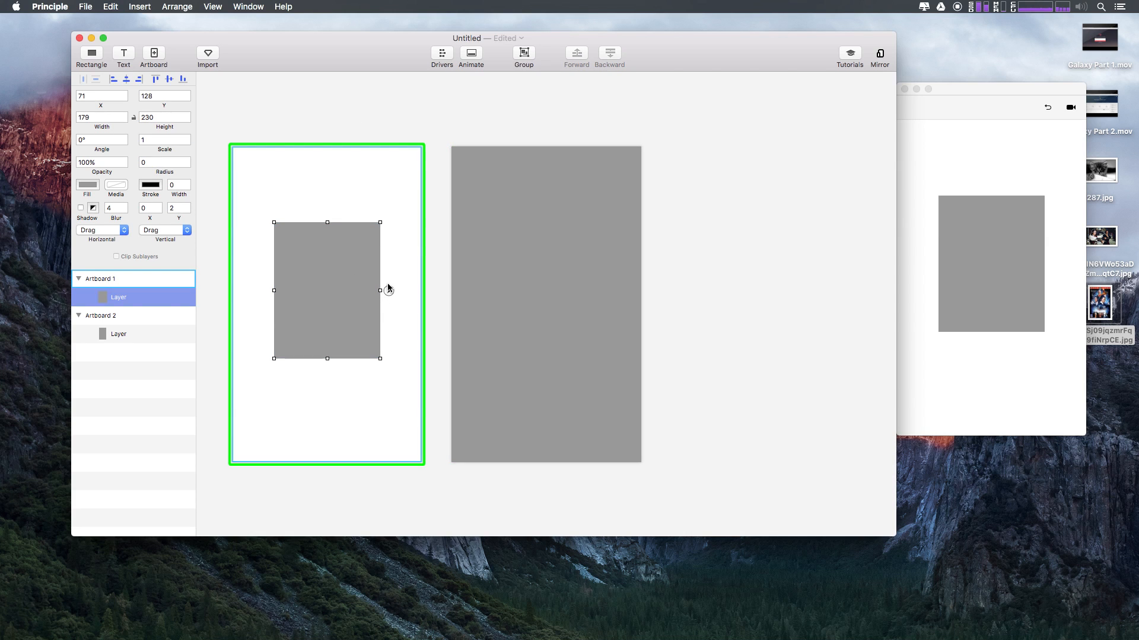
{"action": "left_click", "coordinate": [389, 290]}
{"action": "left_click", "coordinate": [346, 251]}
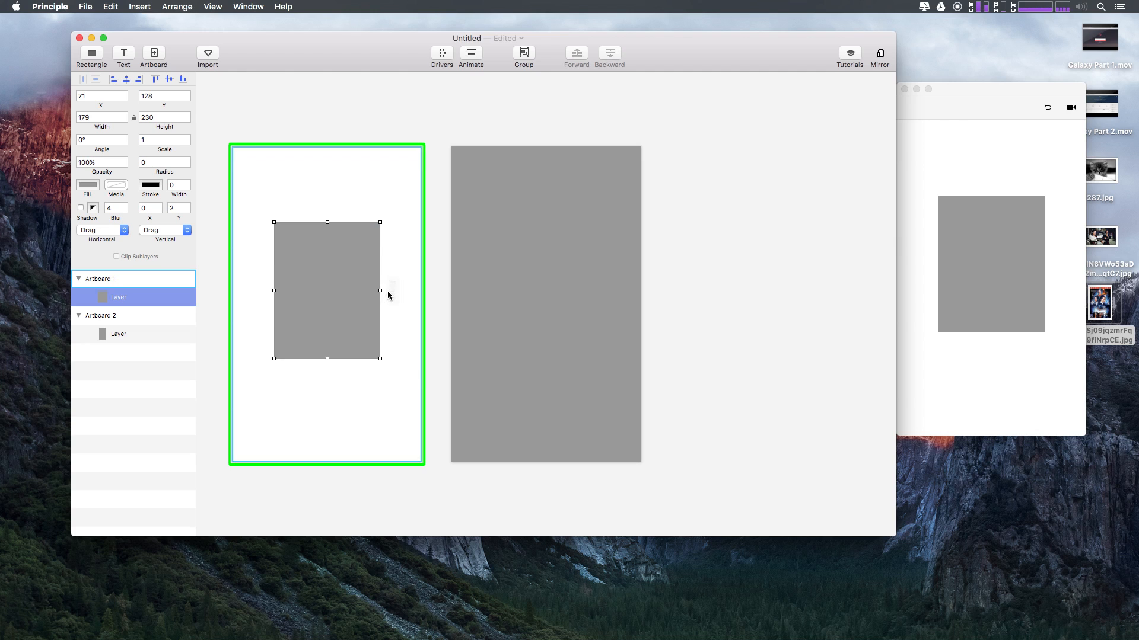
{"action": "left_click", "coordinate": [390, 293]}
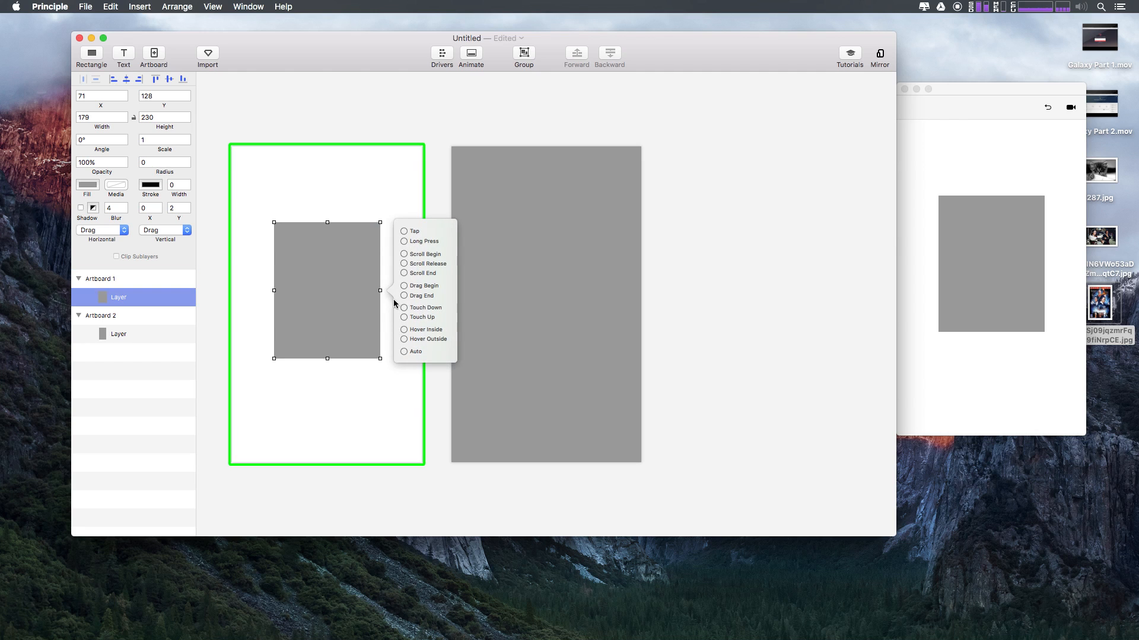
{"action": "left_click_drag", "start_coordinate": [404, 319], "coordinate": [608, 301]}
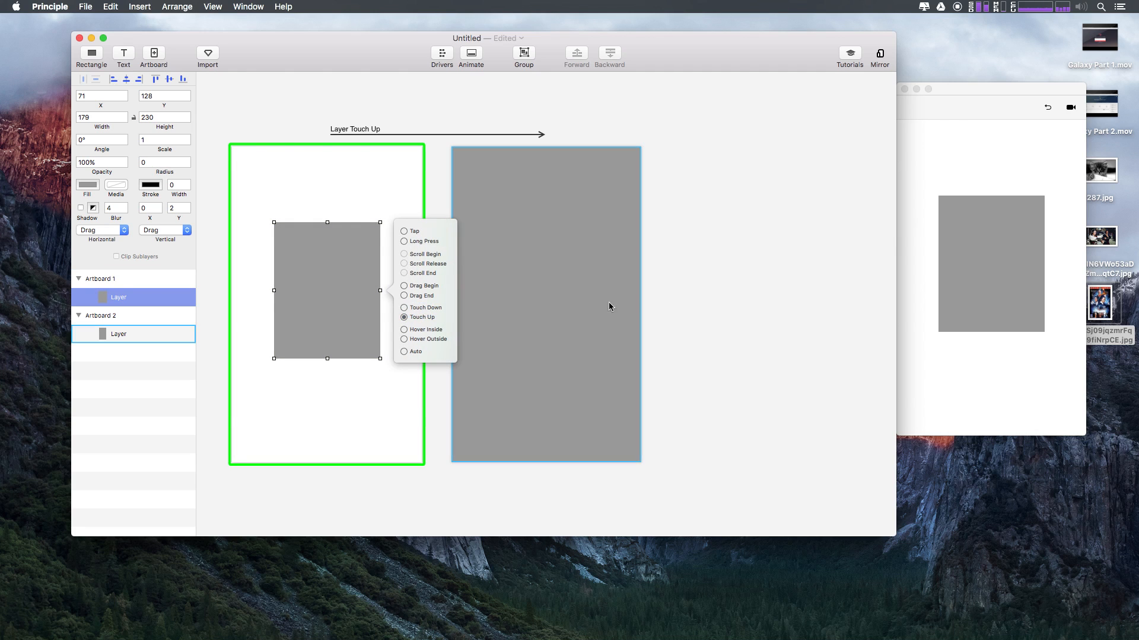
Test the Touch Up transition in the preview by holding and releasing the grey layer
{"action": "left_click", "coordinate": [945, 166]}
{"action": "left_click", "coordinate": [995, 256]}
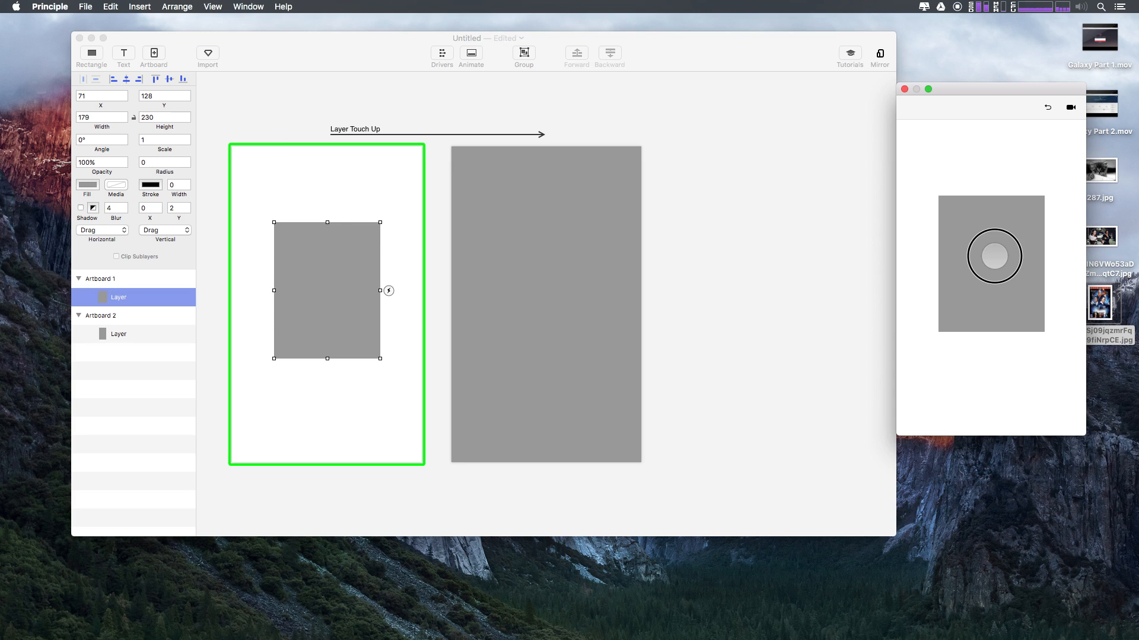
{"action": "mouse_move", "coordinate": [995, 257]}
{"action": "left_mouse_down"}
{"action": "mouse_move", "coordinate": [1057, 257]}
{"action": "mouse_move", "coordinate": [996, 324]}
{"action": "mouse_move", "coordinate": [995, 239]}
{"action": "left_mouse_up"}
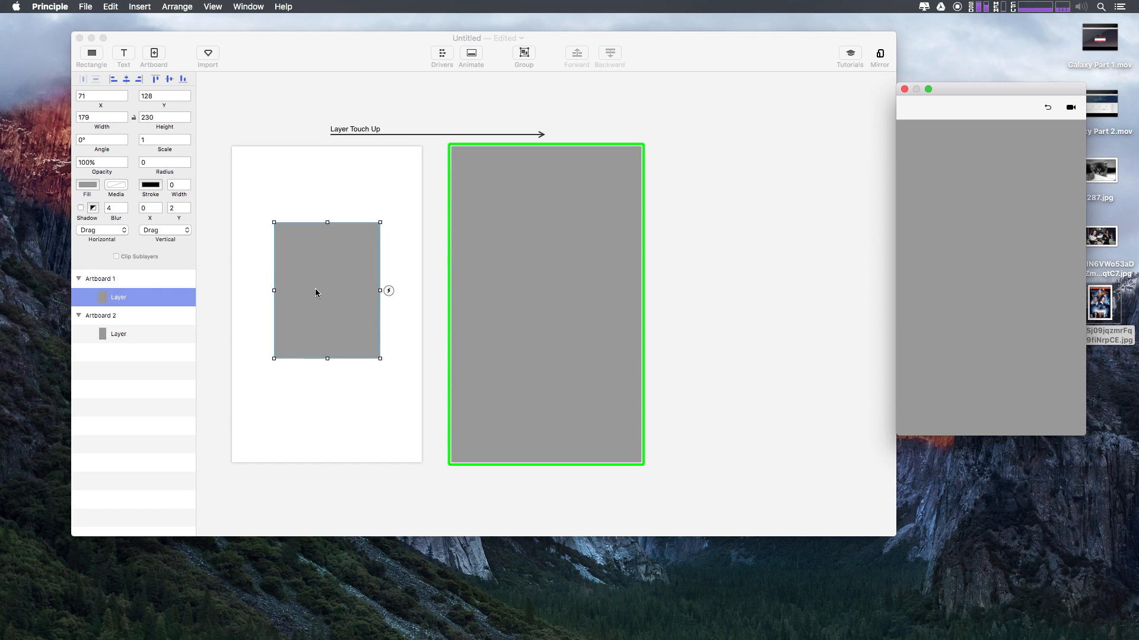
Replace the Touch Up transition with a Hover Inside transition from Artboard 1's grey layer to Artboard 2
{"action": "left_click", "coordinate": [356, 161]}
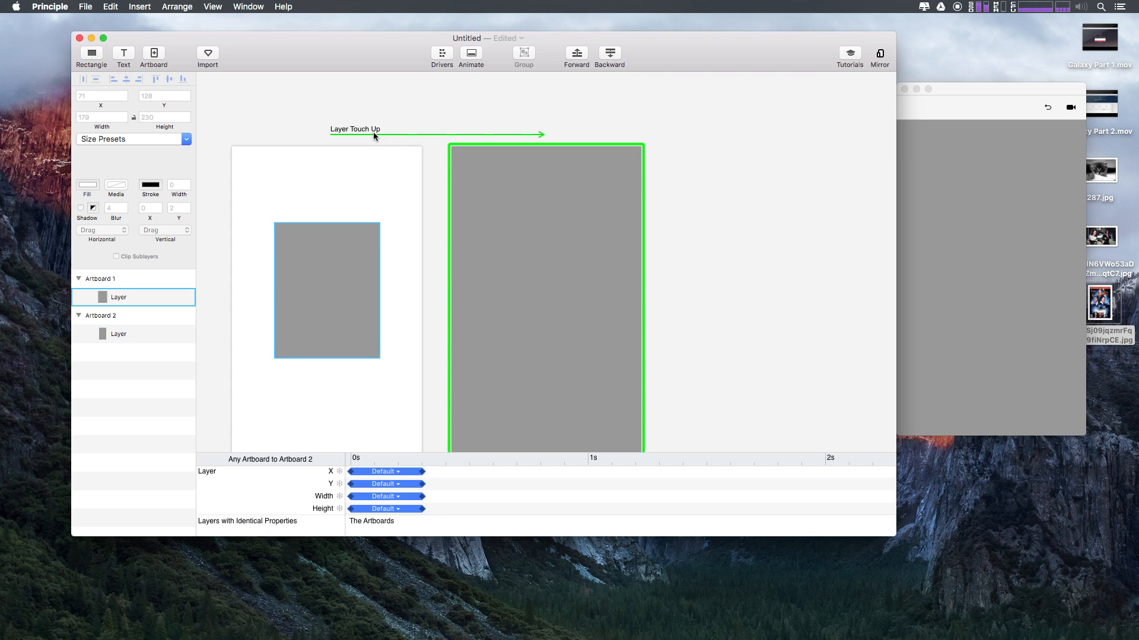
{"action": "left_click", "coordinate": [364, 255]}
{"action": "left_click", "coordinate": [387, 291]}
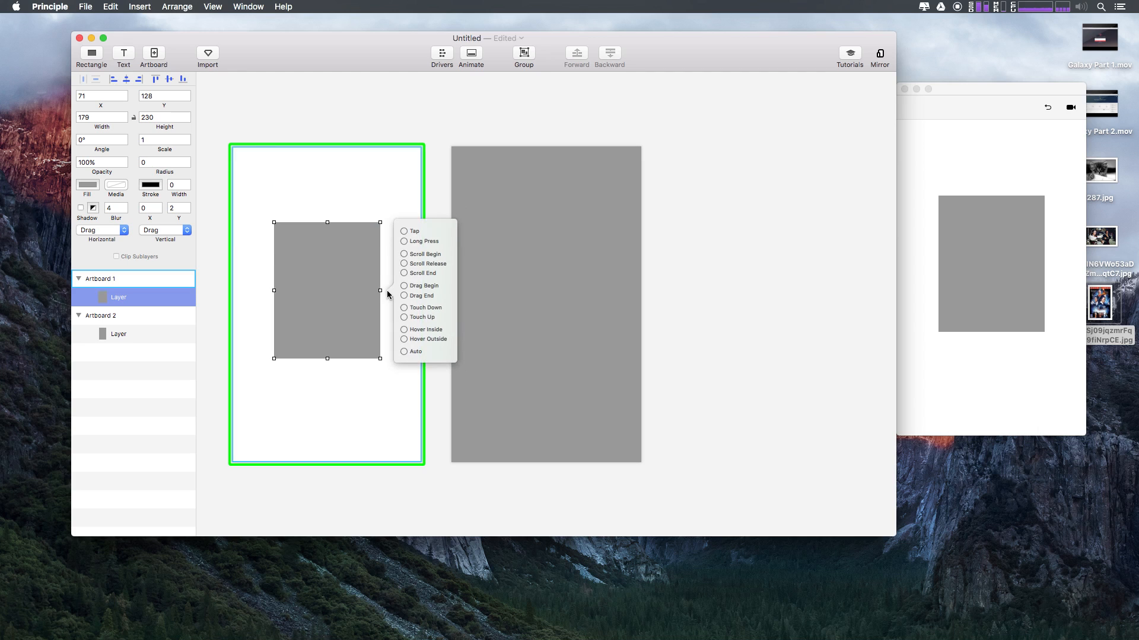
{"action": "left_click_drag", "start_coordinate": [402, 331], "coordinate": [550, 317]}
Clear the selection and test the Hover Inside transition by bringing the pointer over the grey layer in the preview
{"action": "left_click", "coordinate": [837, 180]}
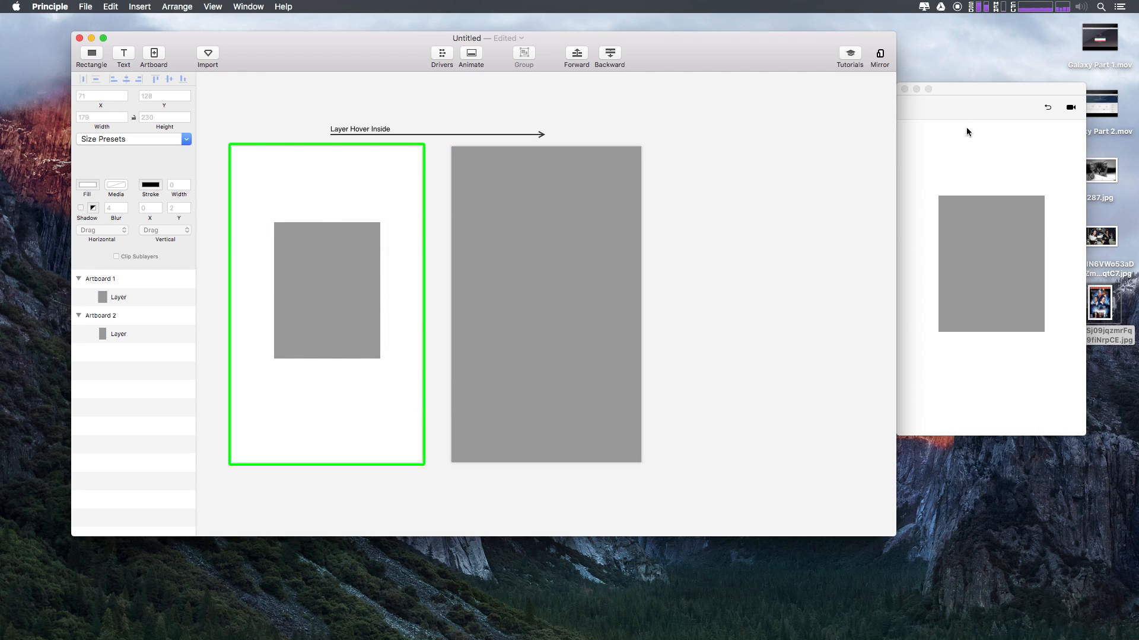
{"action": "left_click", "coordinate": [1033, 102]}
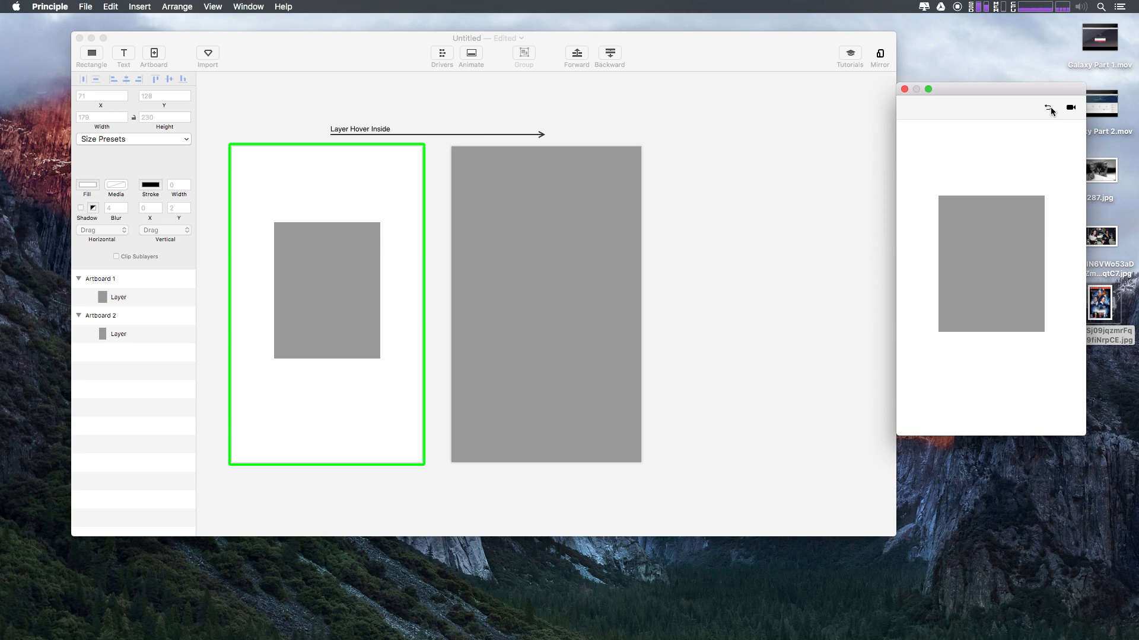
{"action": "mouse_move", "coordinate": [1004, 210]}
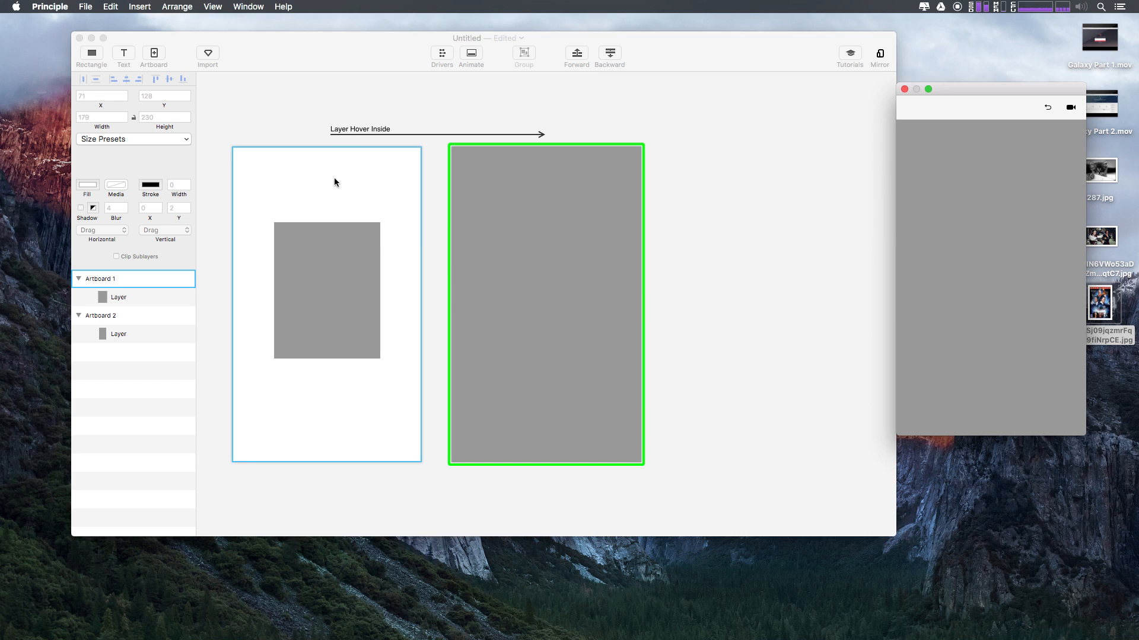
Replace the Hover Inside transition with a Hover Outside transition from Artboard 1's grey layer to Artboard 2
{"action": "left_click", "coordinate": [354, 127]}
{"action": "left_click", "coordinate": [345, 282]}
{"action": "left_click", "coordinate": [386, 291]}
{"action": "left_click", "coordinate": [404, 339]}
{"action": "left_click", "coordinate": [579, 330]}
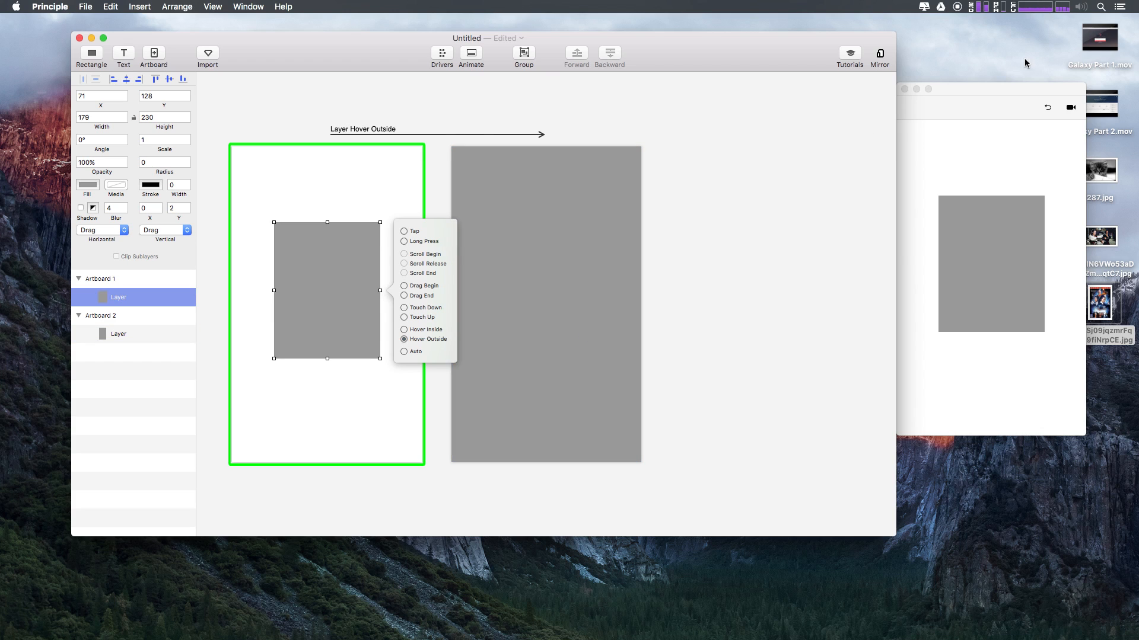
Test the Hover Outside transition by moving the pointer around outside the grey layer in the preview, rewinding between attempts
{"action": "left_click_drag", "start_coordinate": [1015, 83], "coordinate": [1016, 89]}
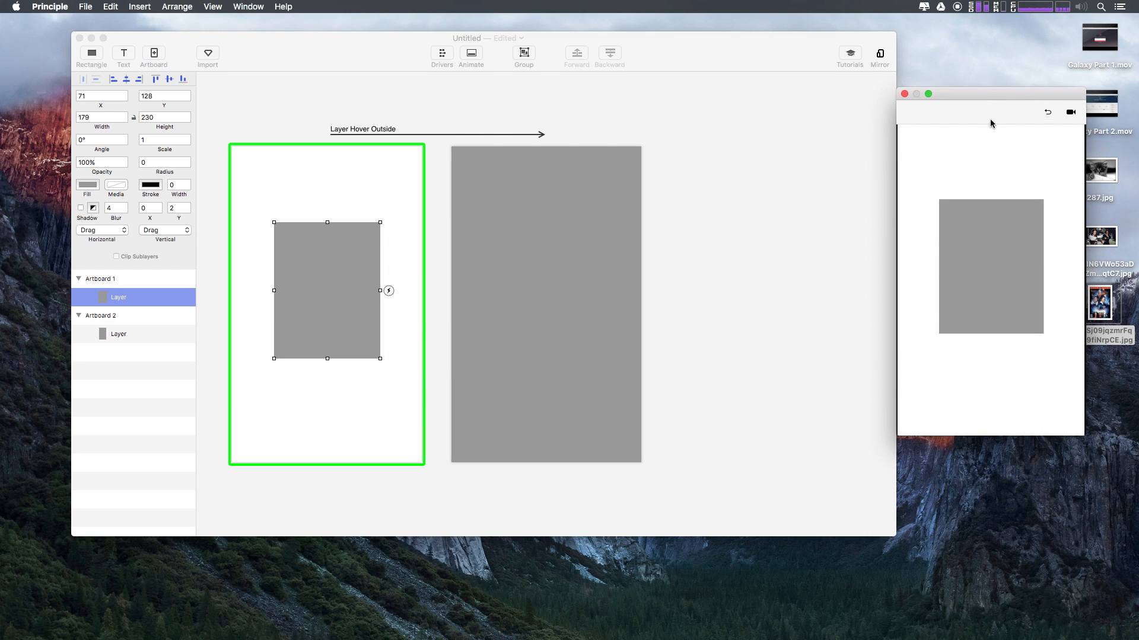
{"action": "mouse_move", "coordinate": [991, 128]}
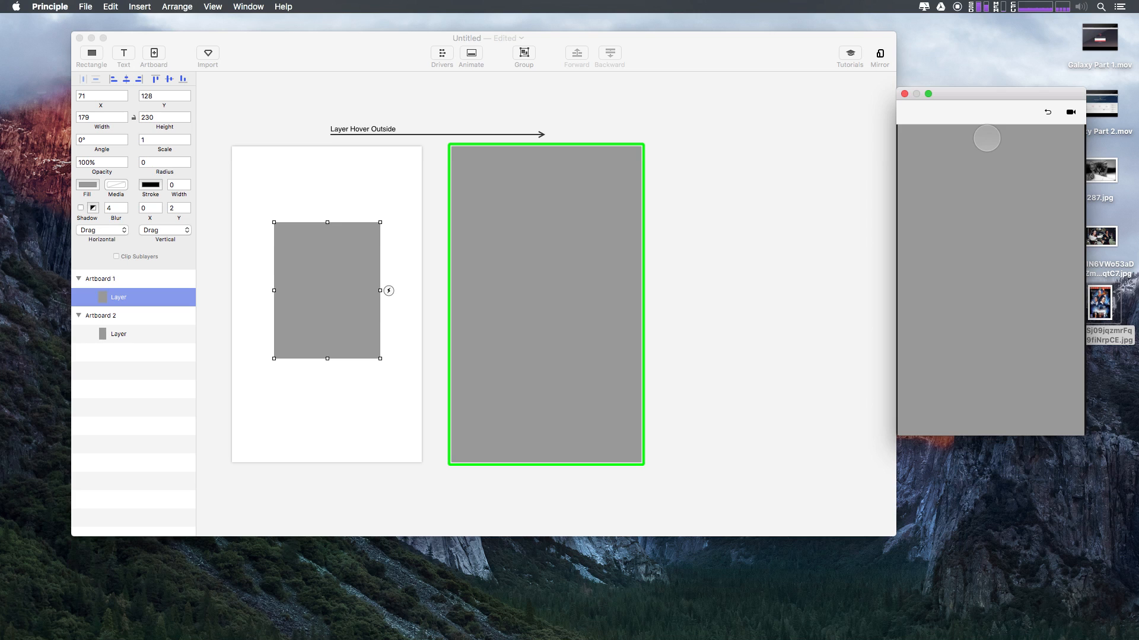
{"action": "left_click", "coordinate": [1047, 112]}
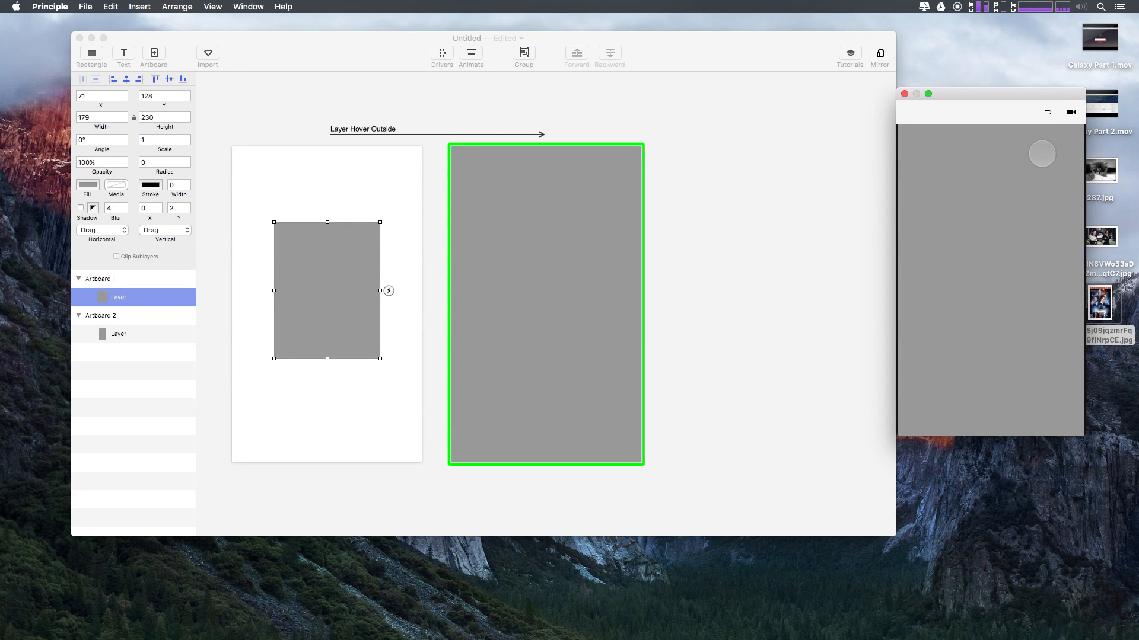
{"action": "left_click", "coordinate": [1048, 112]}
Move Artboard 1's grey layer up to Y 0 and test Hover Outside by moving the pointer off the layer in the preview
{"action": "left_click_drag", "start_coordinate": [356, 318], "coordinate": [356, 239]}
{"action": "left_click", "coordinate": [967, 93]}
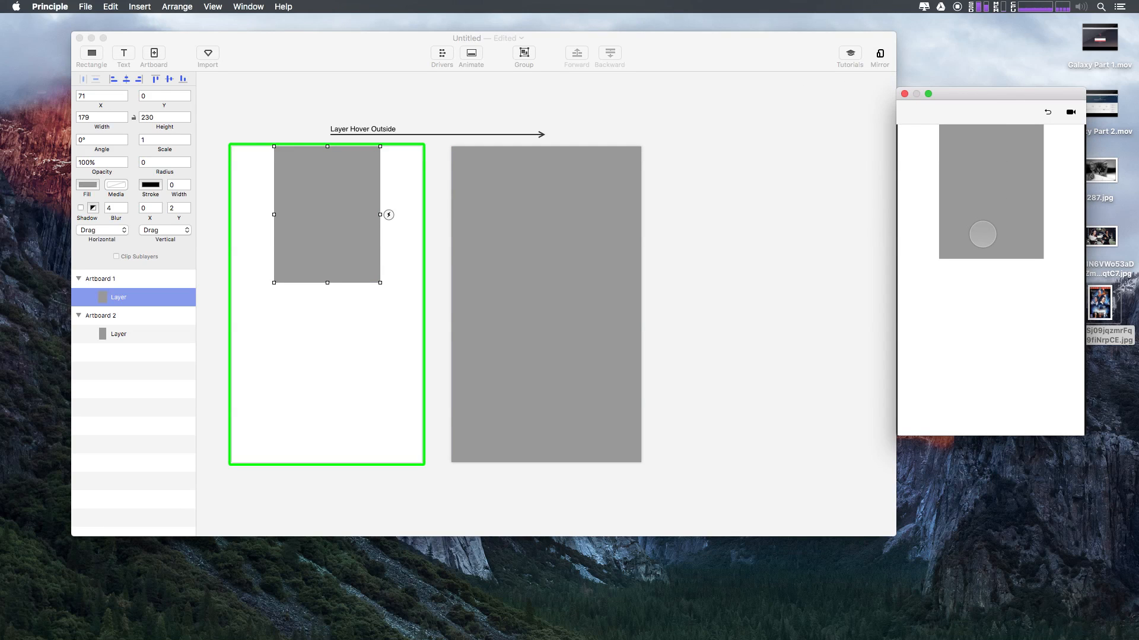
{"action": "mouse_move", "coordinate": [991, 312]}
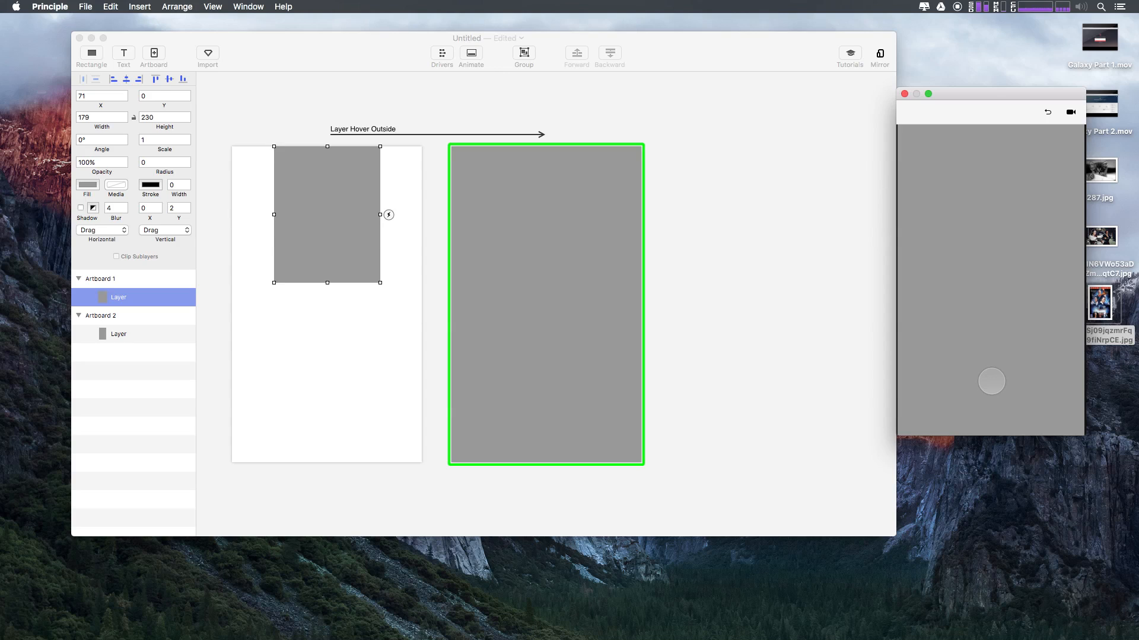